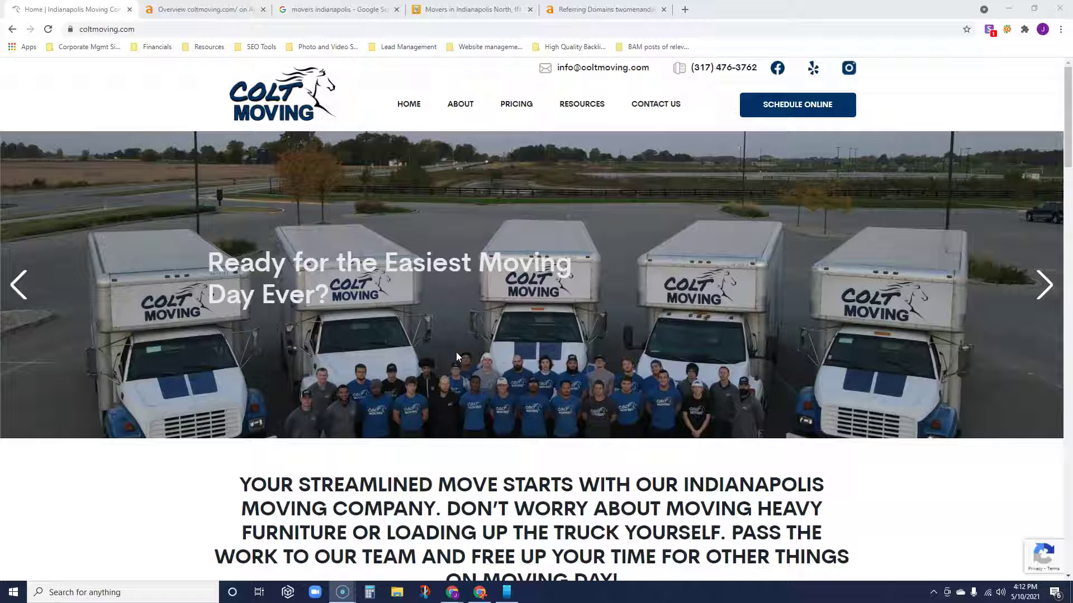
Examine the Colt Moving homepage's header, contact details, headline, service areas, and residential and commercial service descriptions.
click(528, 401)
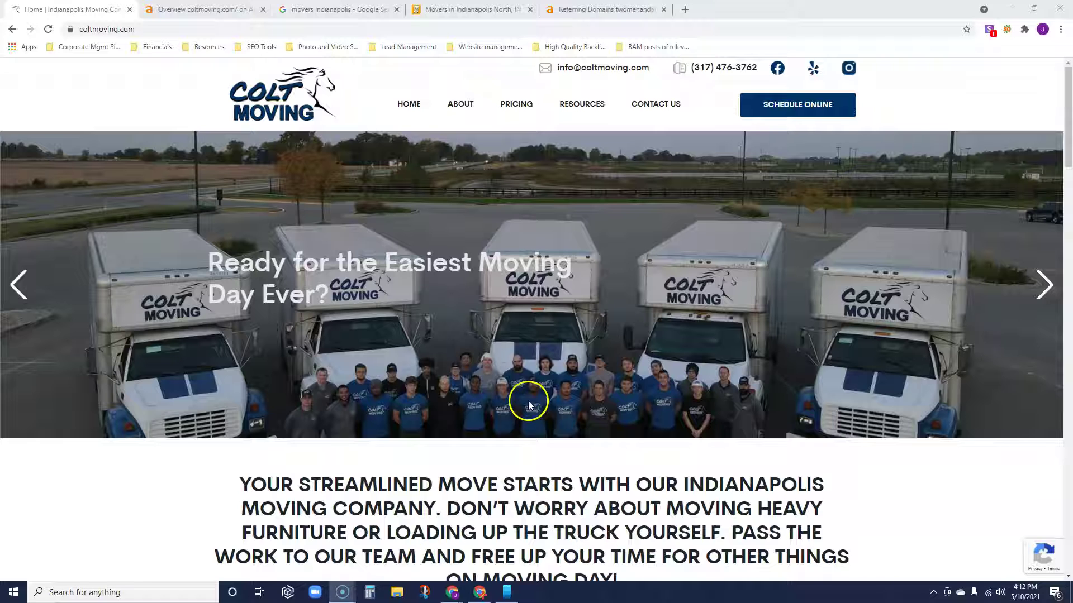
click(721, 66)
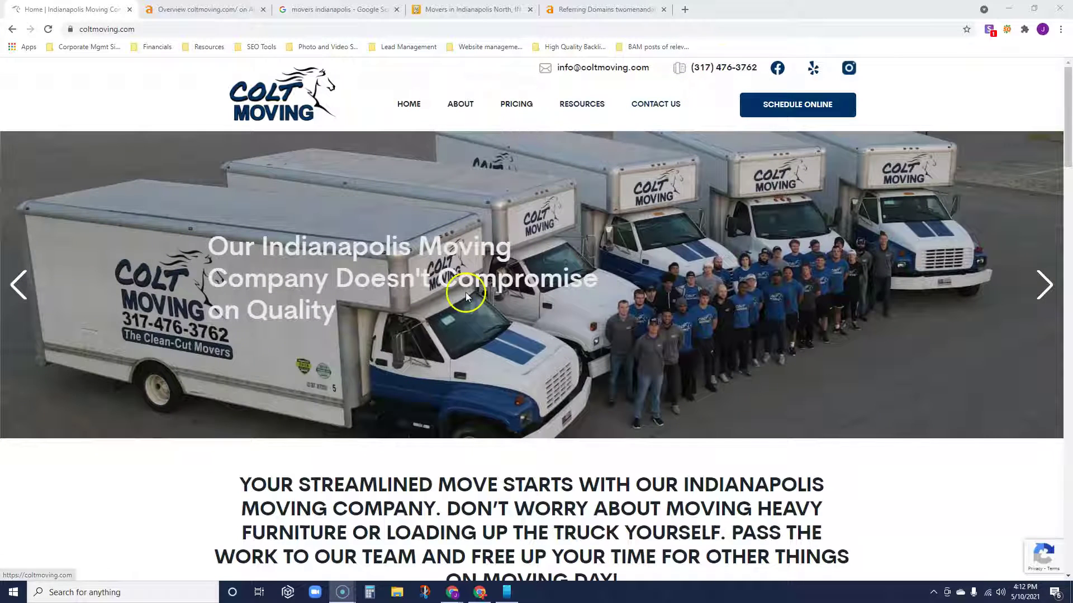
scroll(466, 236, down, 7)
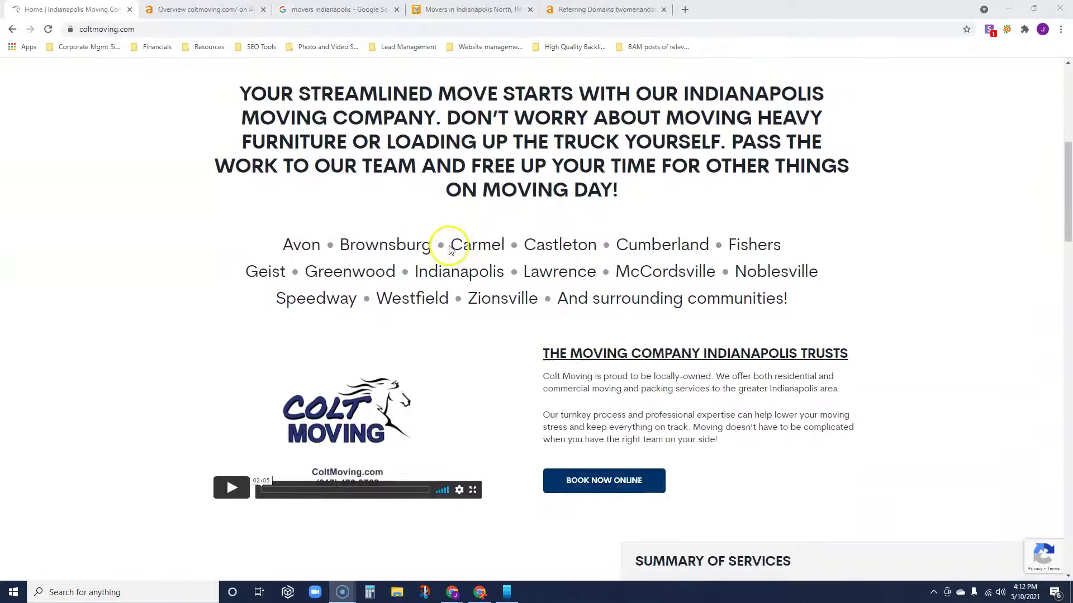
scroll(528, 255, down, 2)
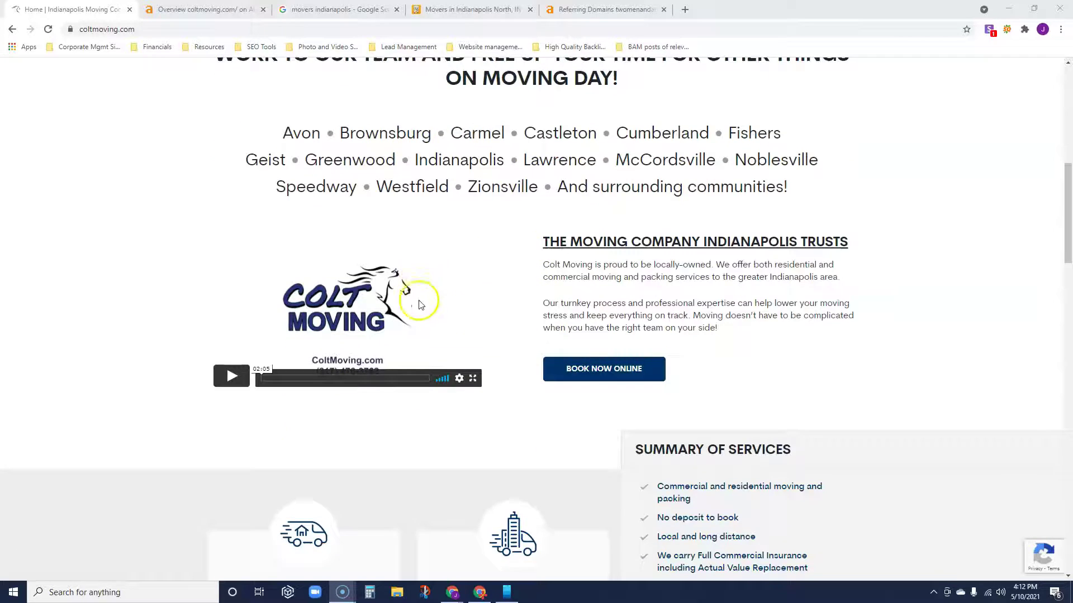
scroll(622, 306, up, 6)
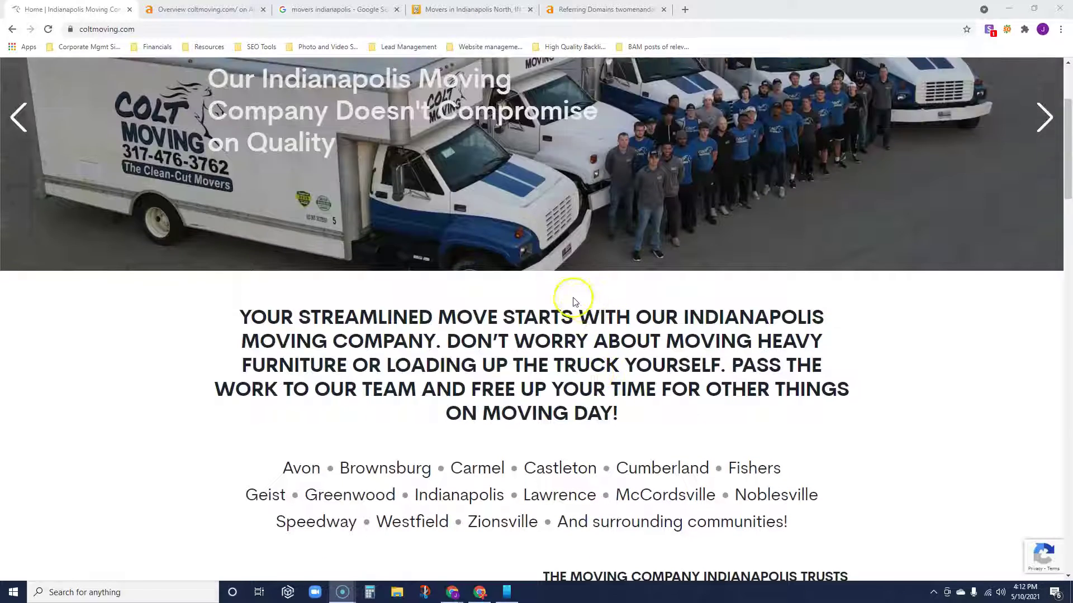
scroll(574, 302, down, 9)
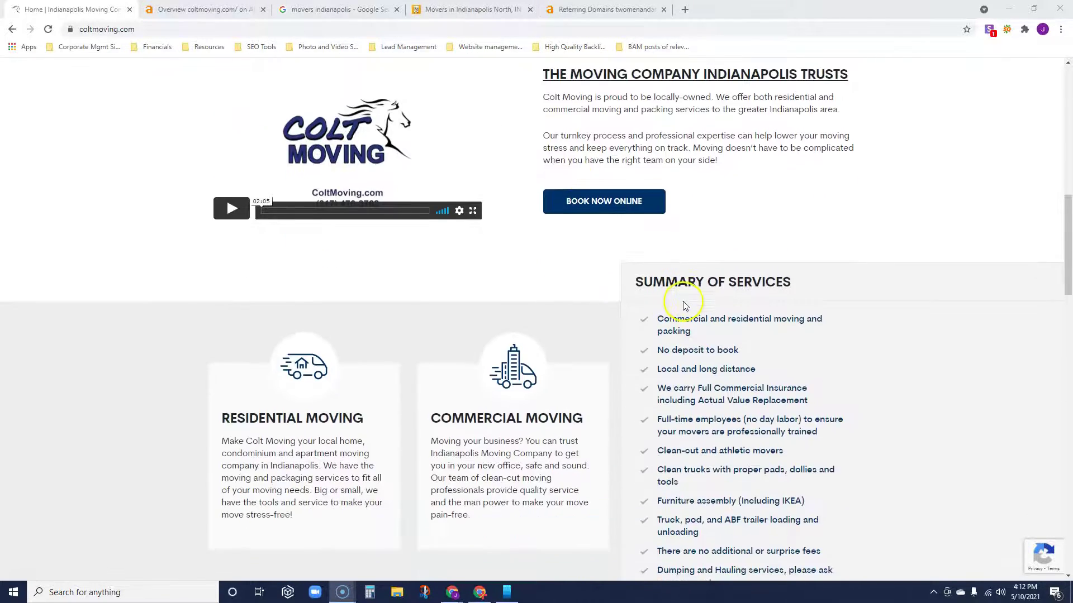
scroll(685, 306, down, 3)
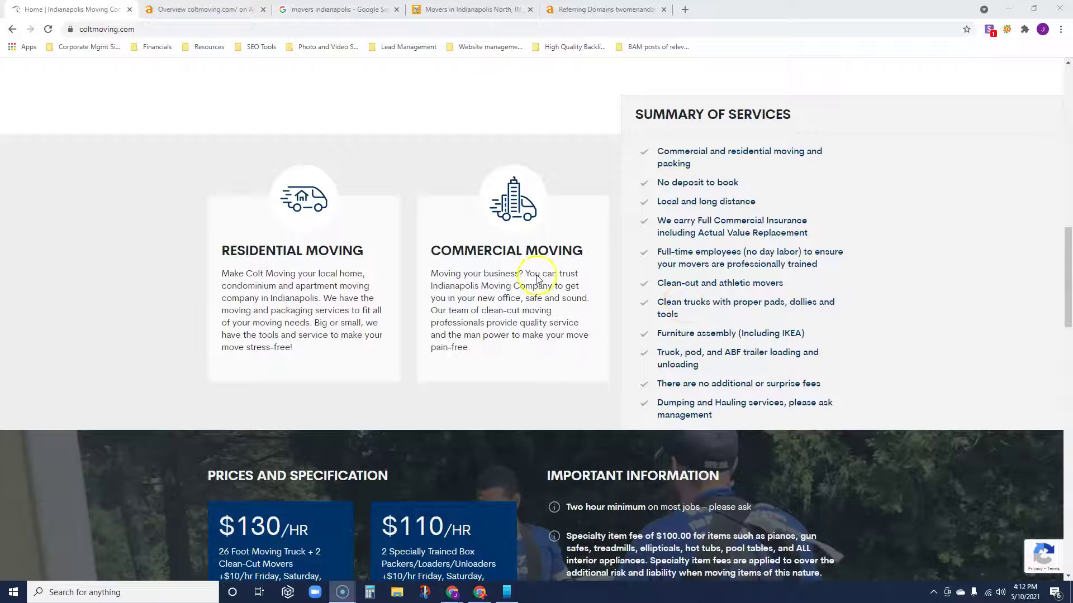
scroll(302, 257, down, 2)
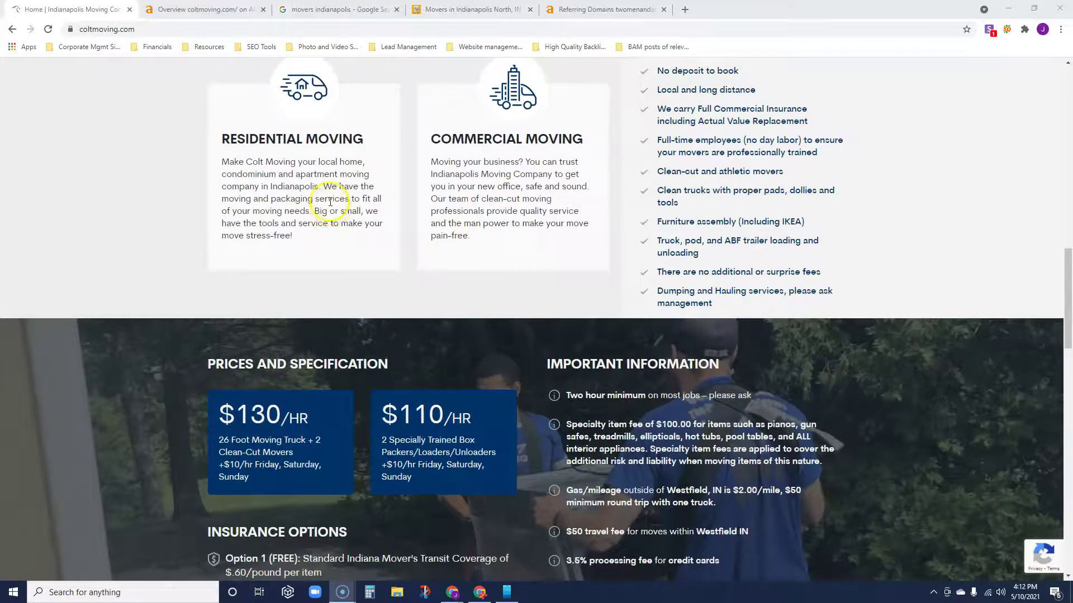
scroll(330, 203, up, 6)
scroll(350, 241, down, 4)
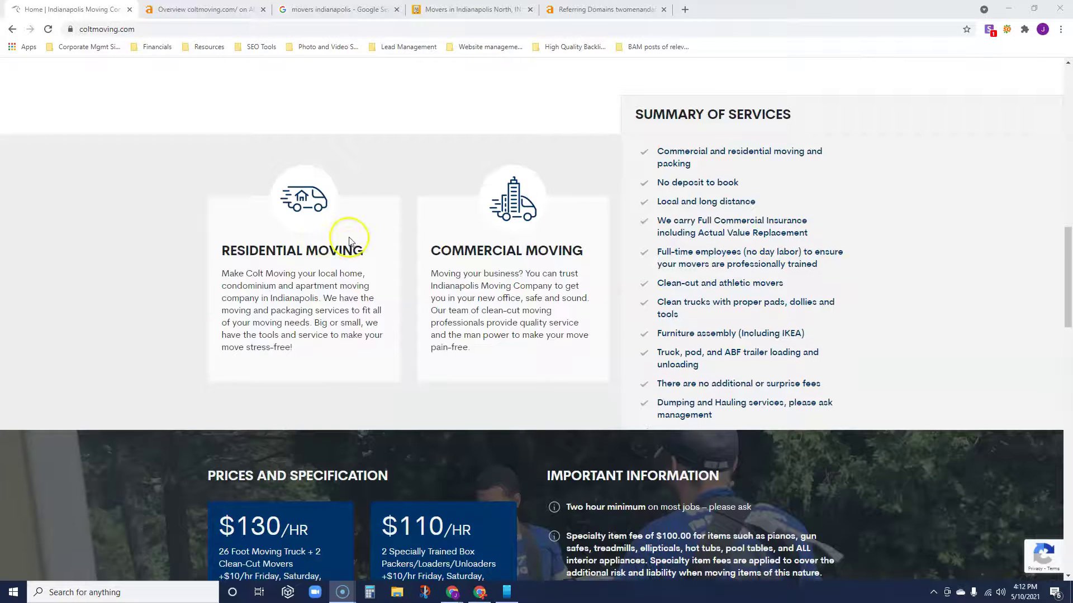
scroll(363, 248, down, 2)
scroll(380, 258, up, 3)
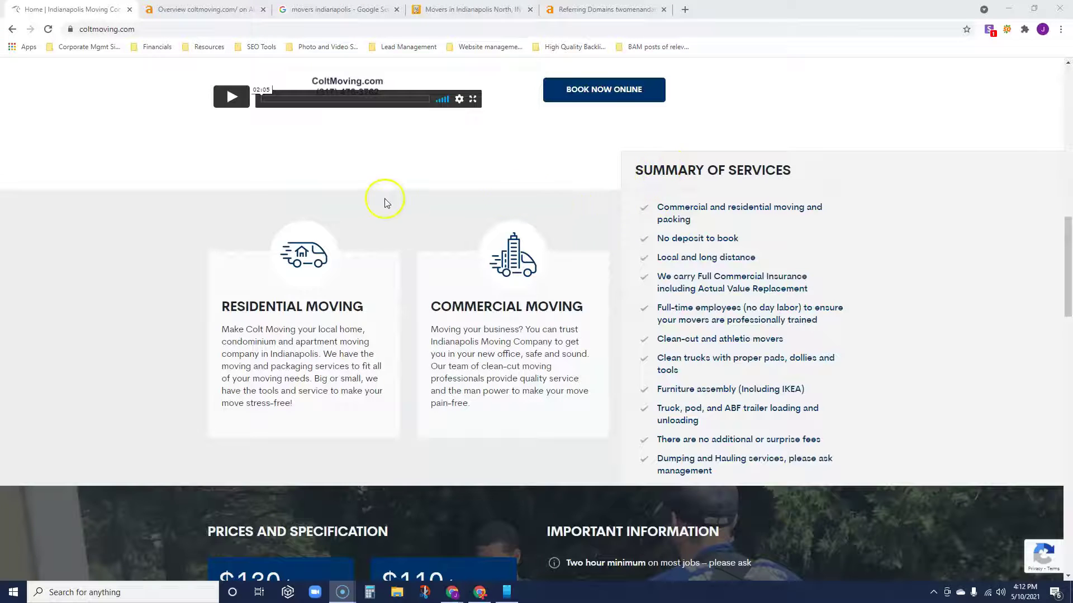
Review the homepage's prices, insurance options, award badges, testimonials and blog section, then return to its beginning.
scroll(384, 202, down, 4)
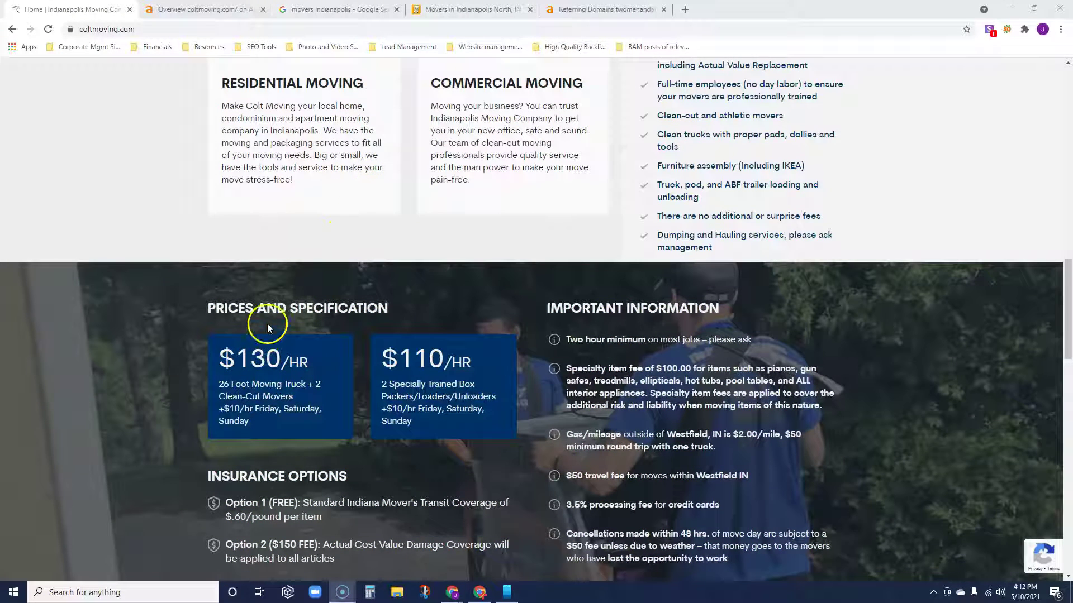
scroll(419, 324, down, 3)
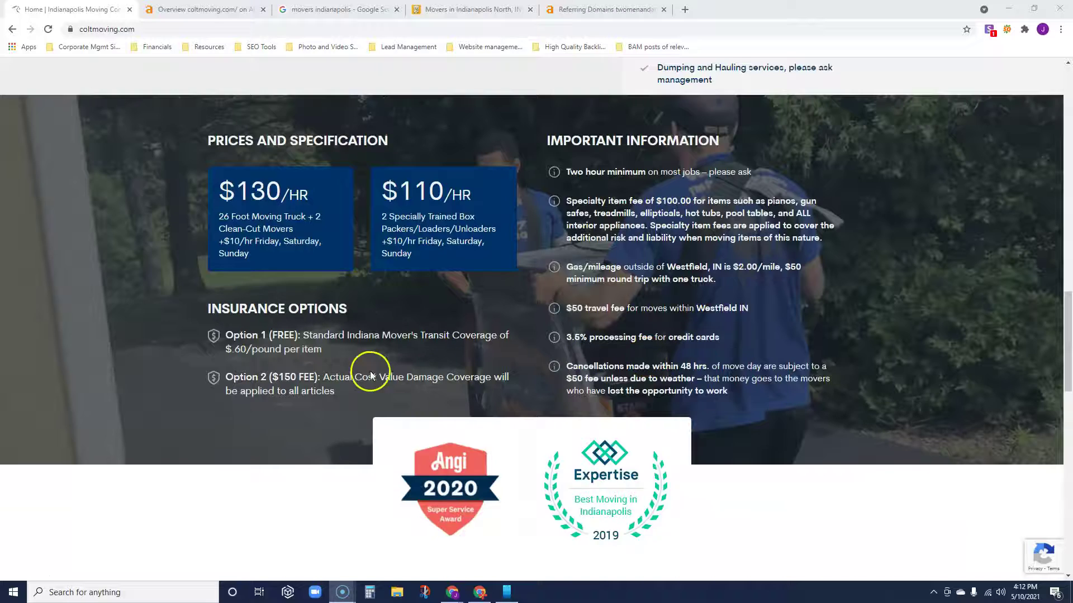
scroll(391, 374, down, 4)
scroll(440, 374, down, 4)
scroll(407, 311, down, 3)
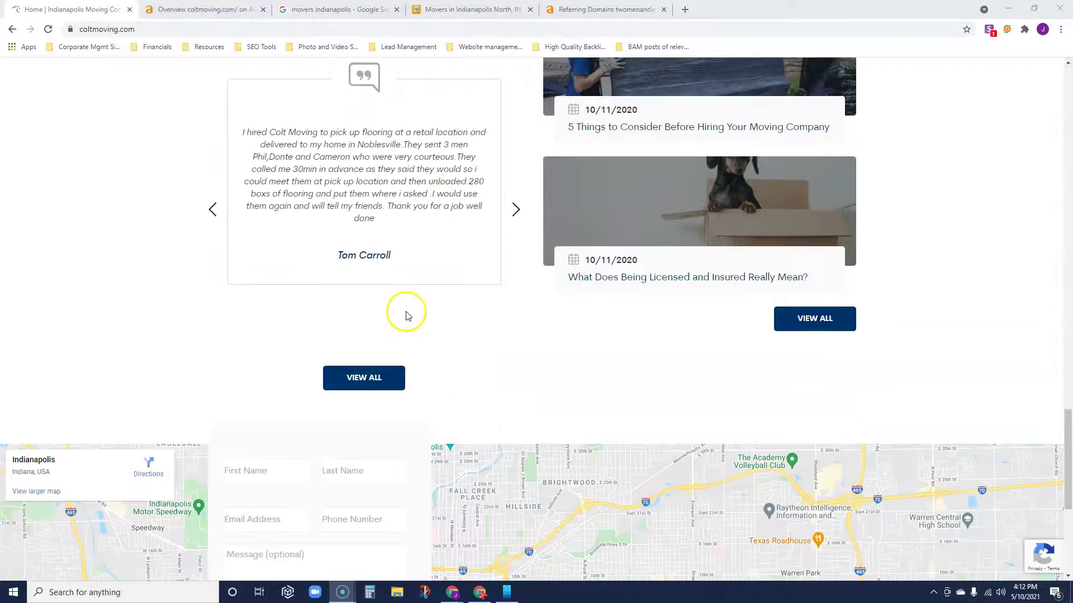
scroll(536, 351, up, 6)
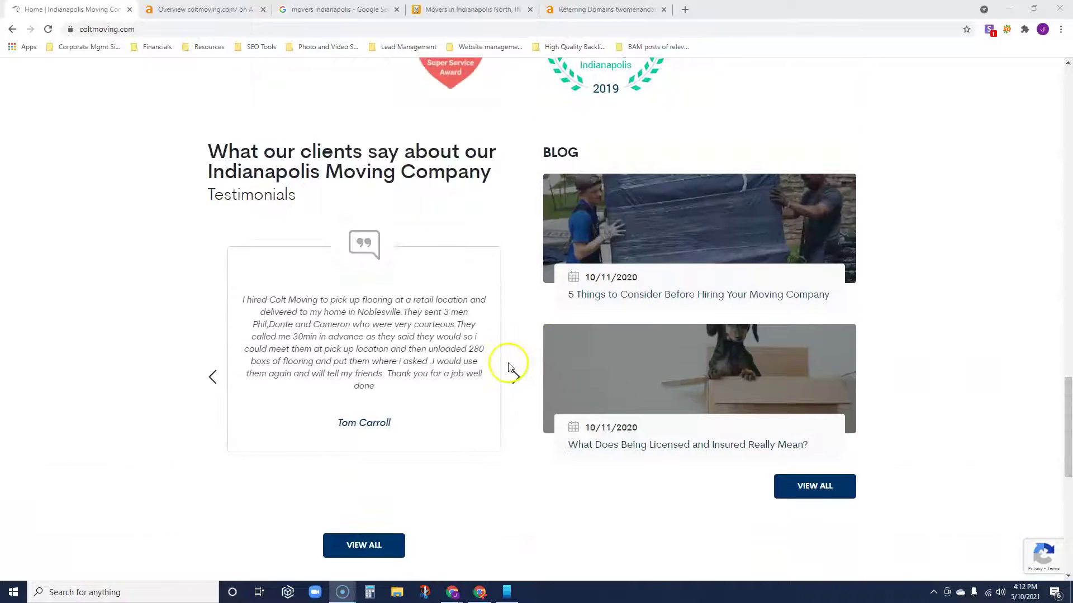
scroll(493, 364, up, 3)
scroll(582, 323, down, 5)
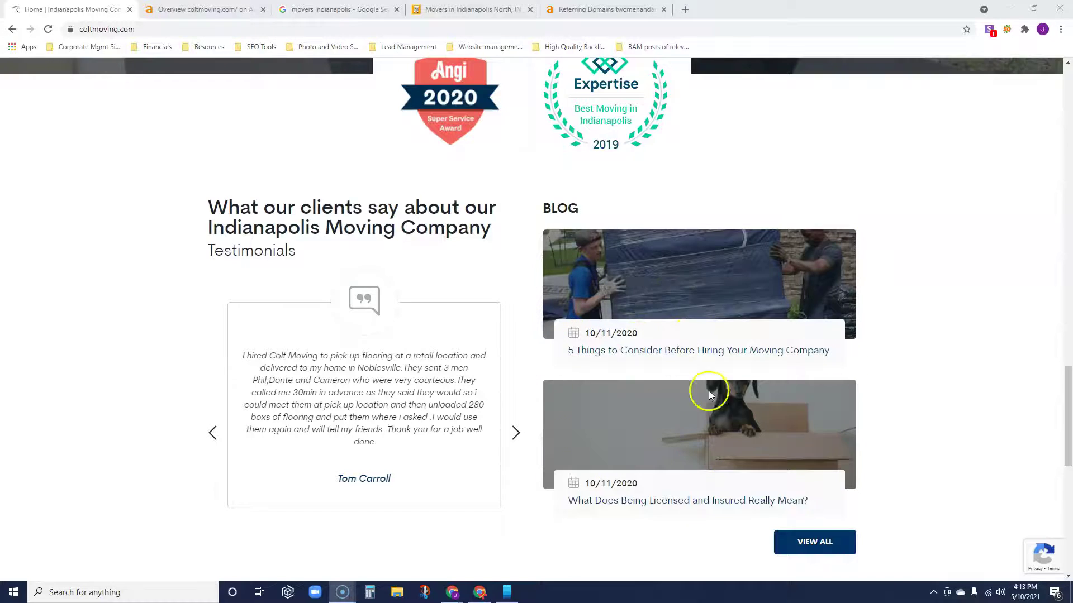
scroll(586, 386, up, 15)
scroll(531, 391, up, 12)
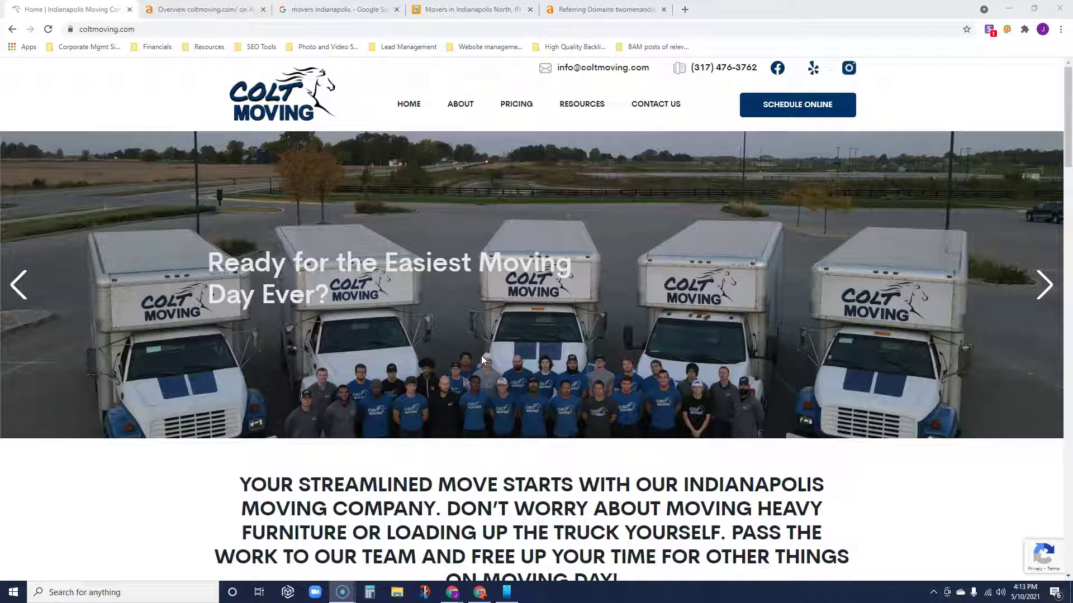
Look over the whole Colt Moving homepage again to judge the amount and depth of its written content.
click(430, 343)
scroll(392, 329, down, 20)
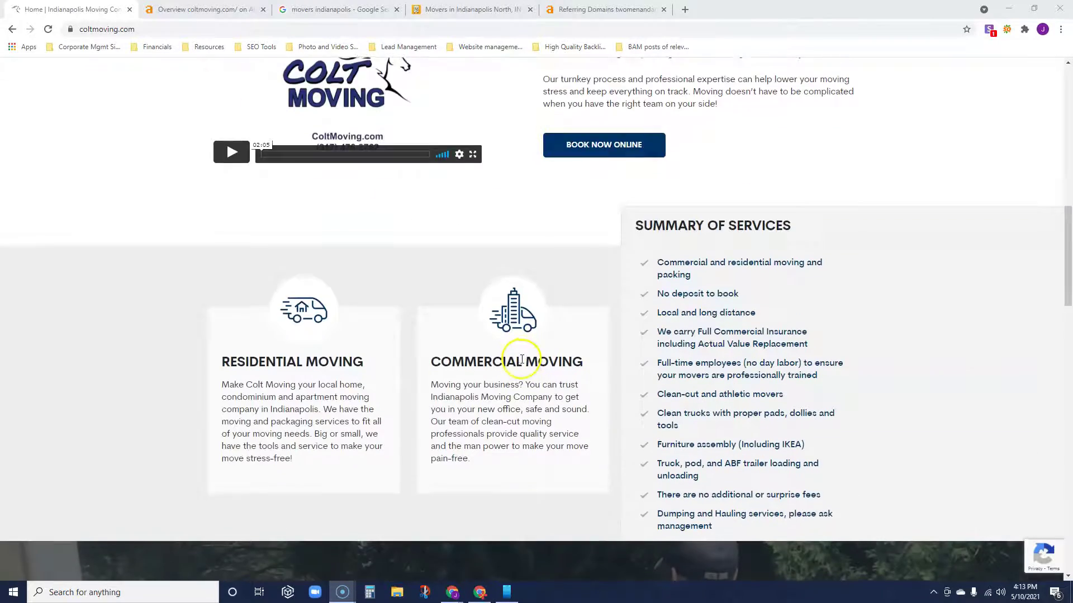
scroll(520, 360, down, 12)
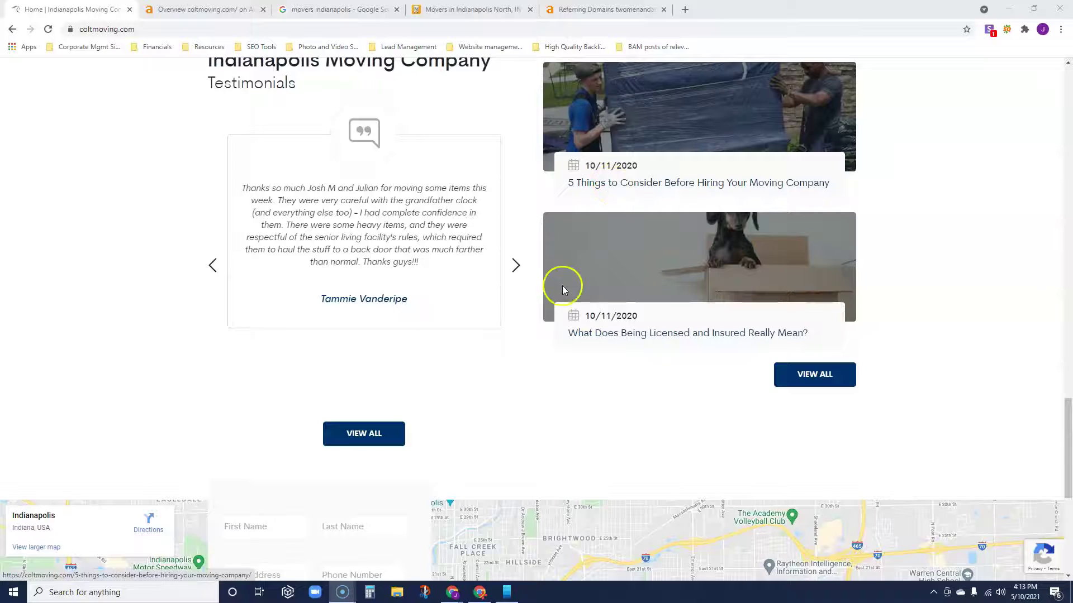
scroll(457, 296, up, 10)
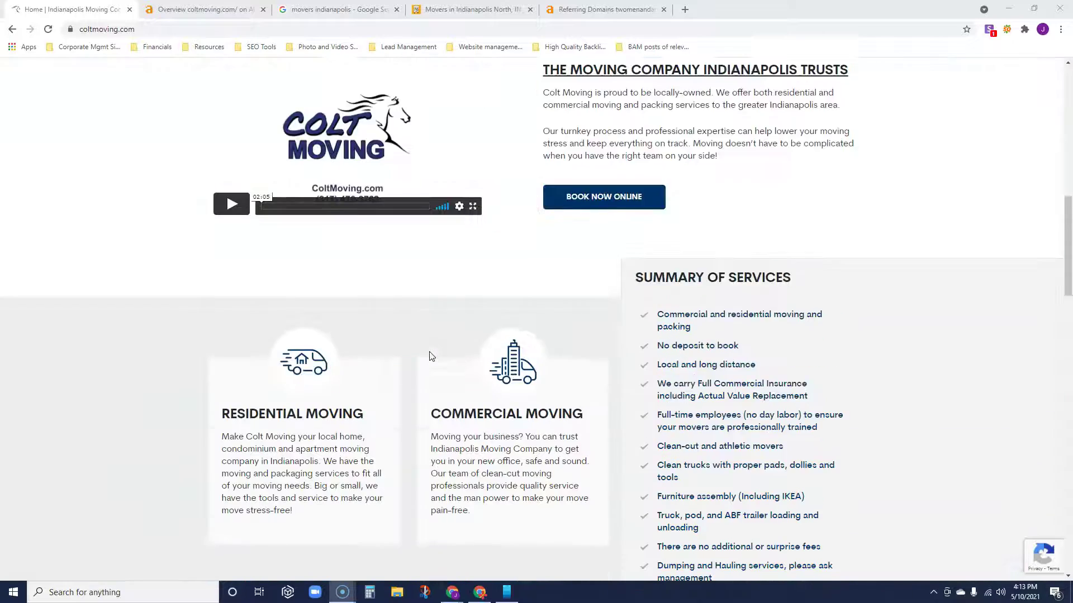
scroll(430, 356, up, 15)
click(444, 319)
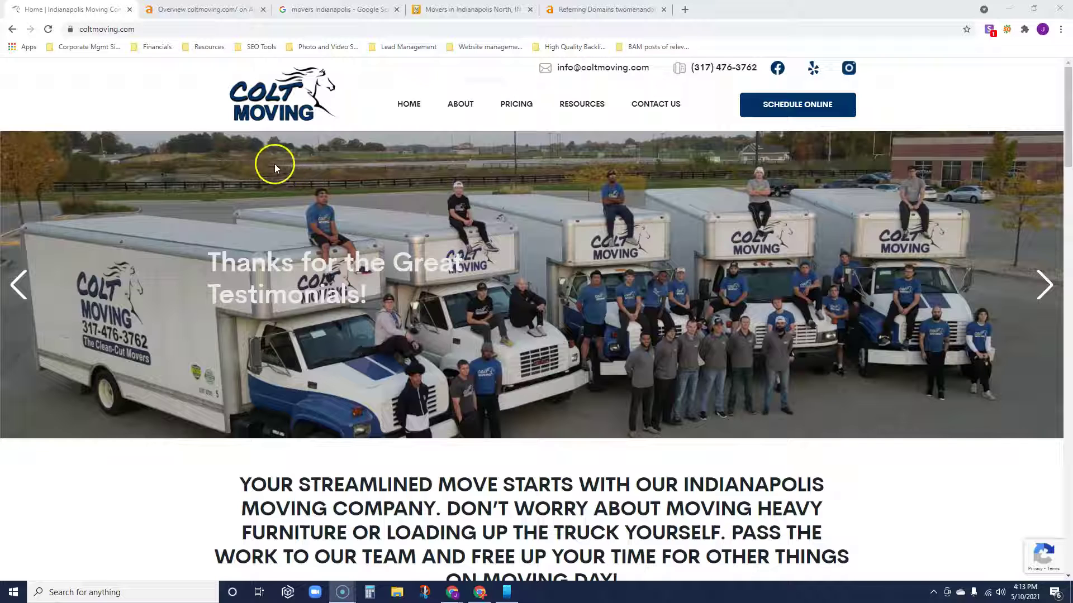
Switch to the Ahrefs overview for coltmoving.com and open its dofollow referring domains to examine their domain ratings.
click(193, 9)
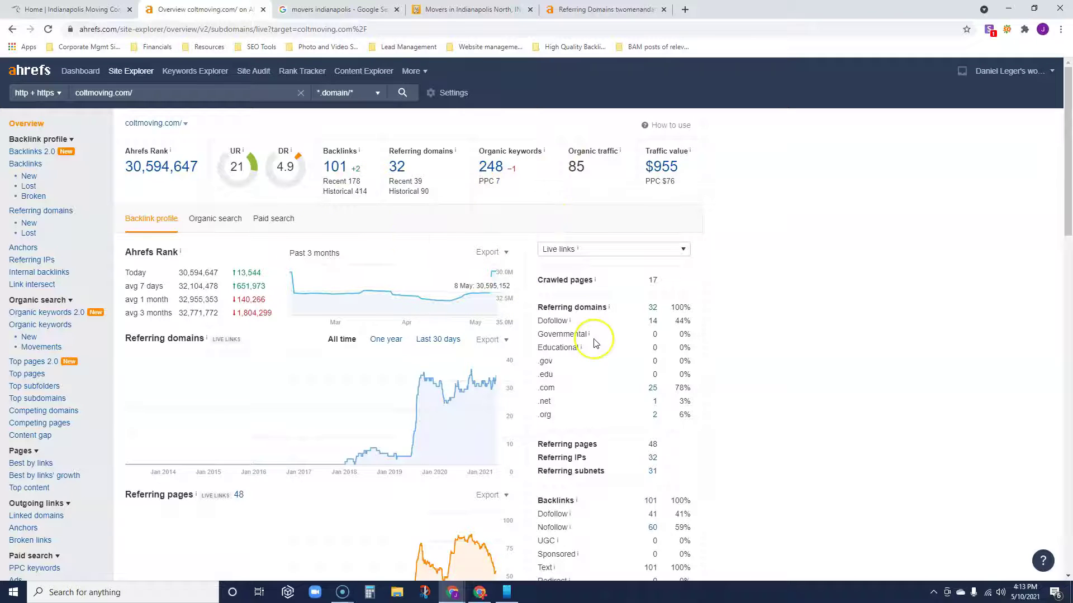
click(654, 326)
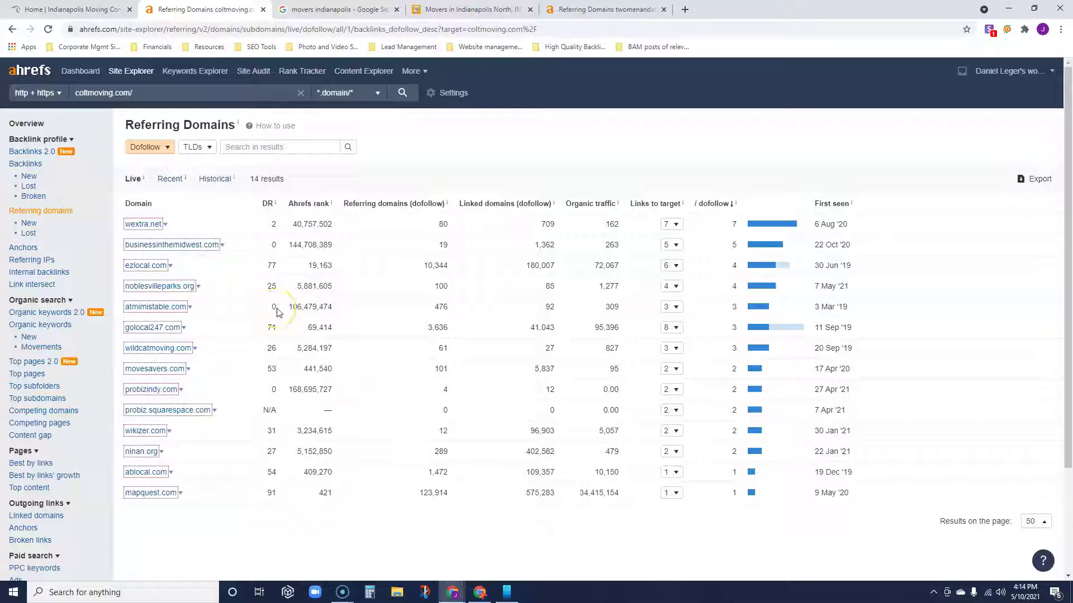
click(263, 390)
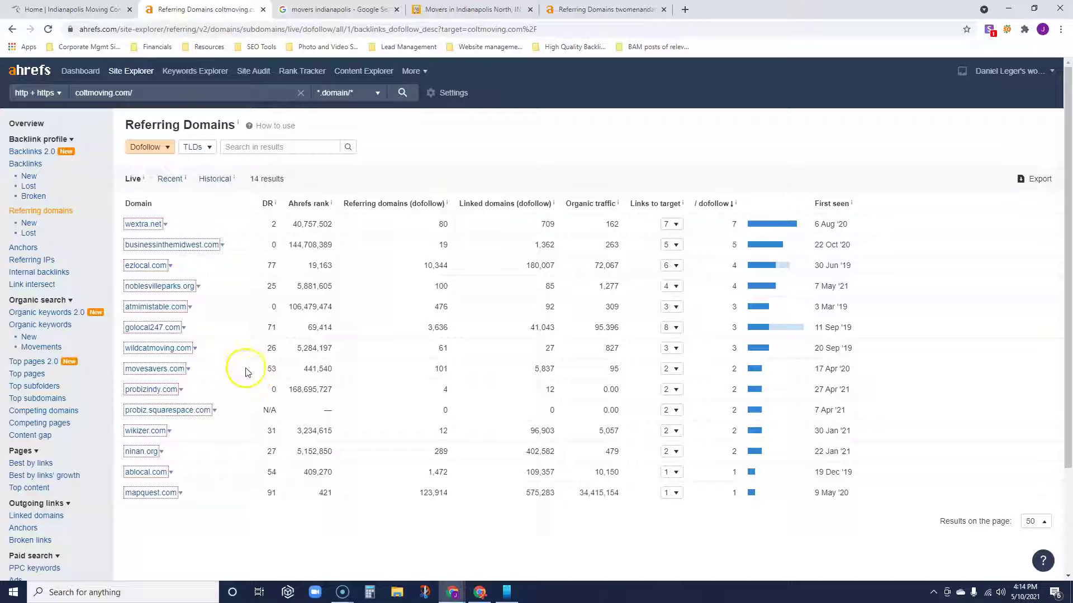
Switch to the Google results for "movers indianapolis" and examine the ads, map listings and leading organic results.
click(329, 13)
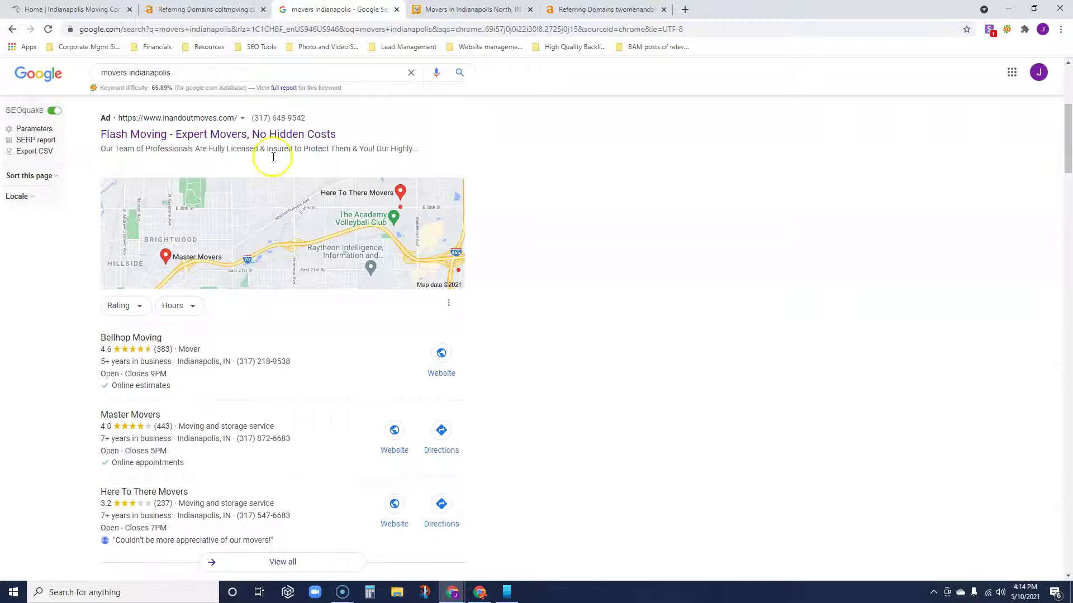
scroll(227, 242, up, 3)
scroll(227, 241, up, 2)
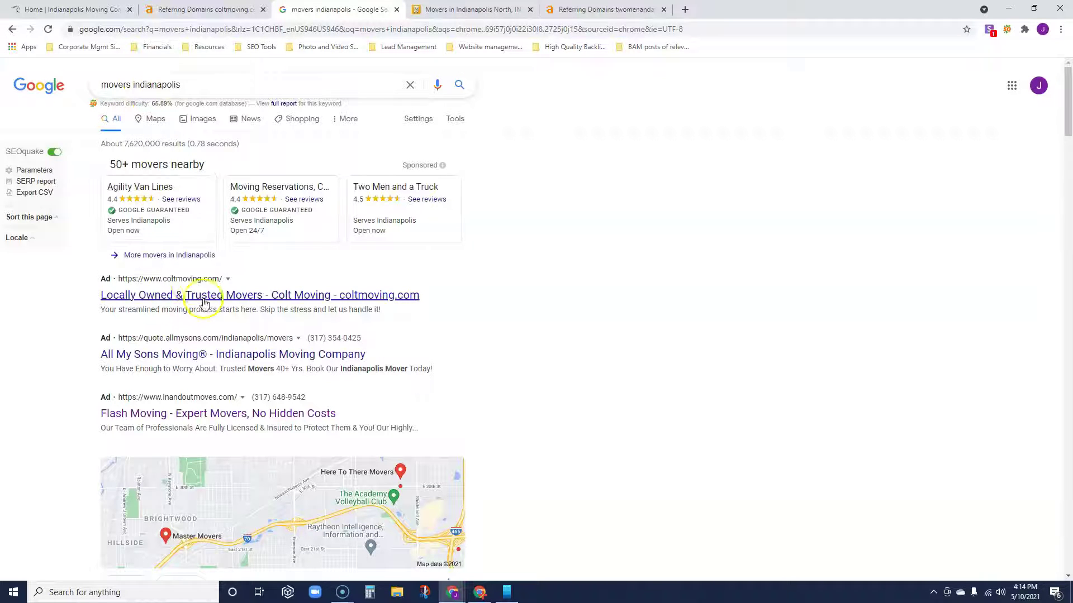
scroll(147, 218, down, 1)
scroll(147, 218, down, 3)
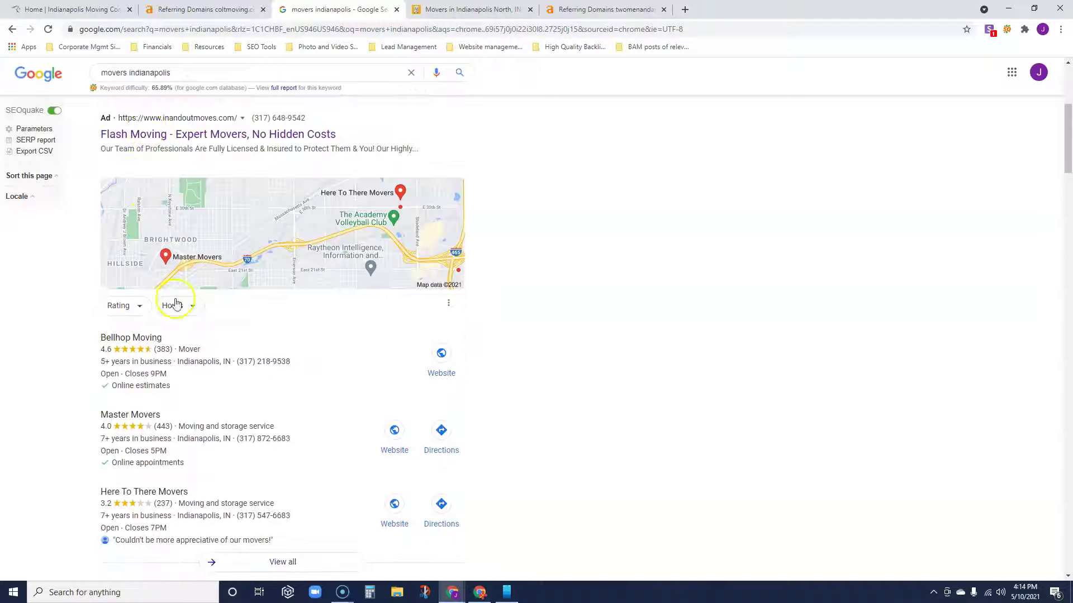
scroll(196, 424, down, 2)
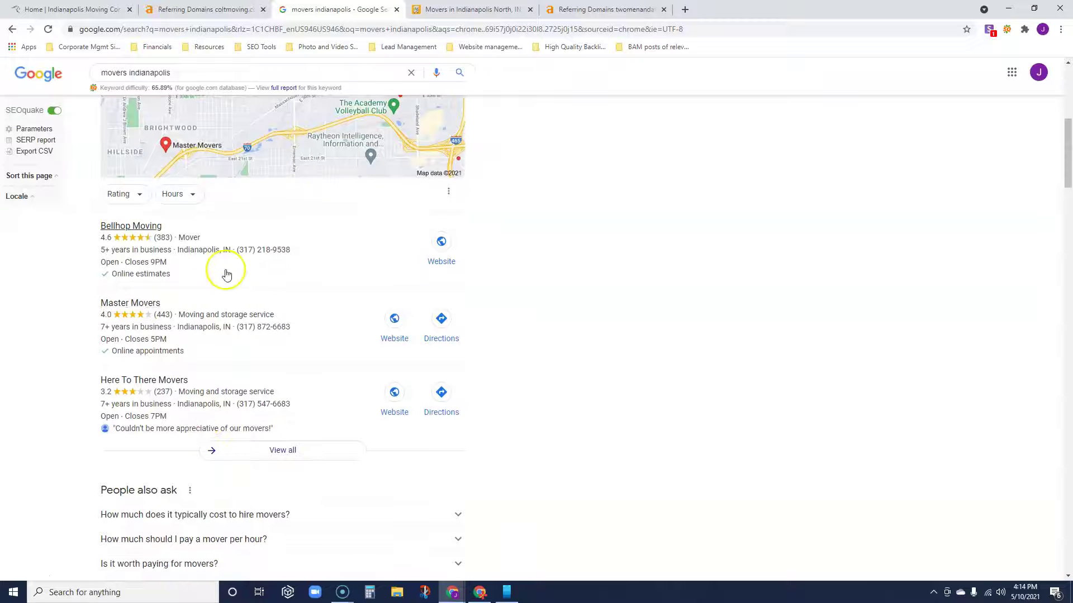
scroll(196, 261, down, 1)
scroll(195, 261, down, 6)
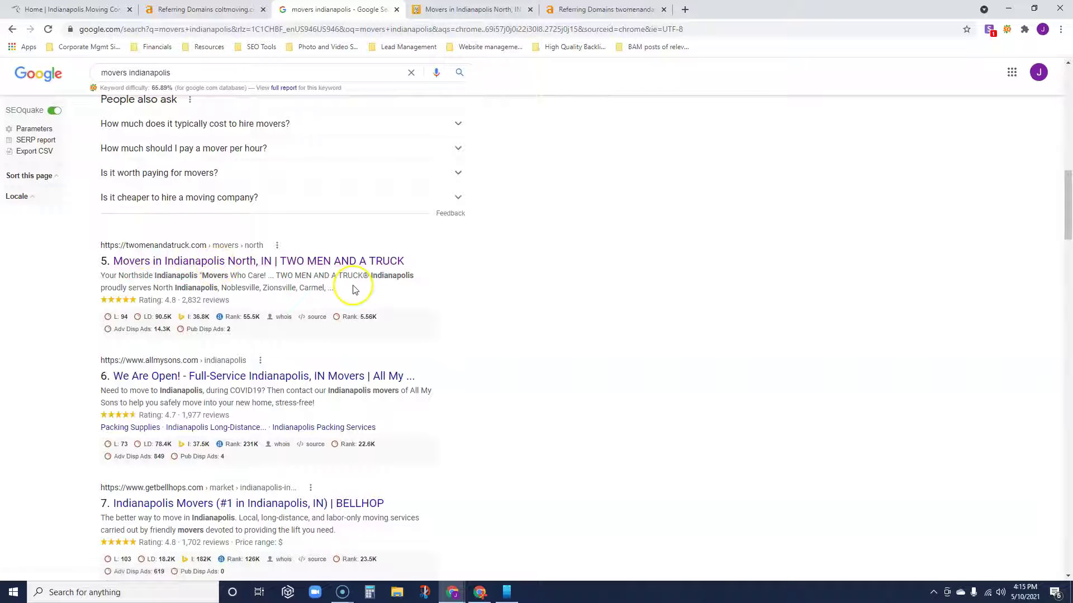
Switch to the Two Men and a Truck Indianapolis North page and examine its headline, introduction, service descriptions and reviews.
click(480, 10)
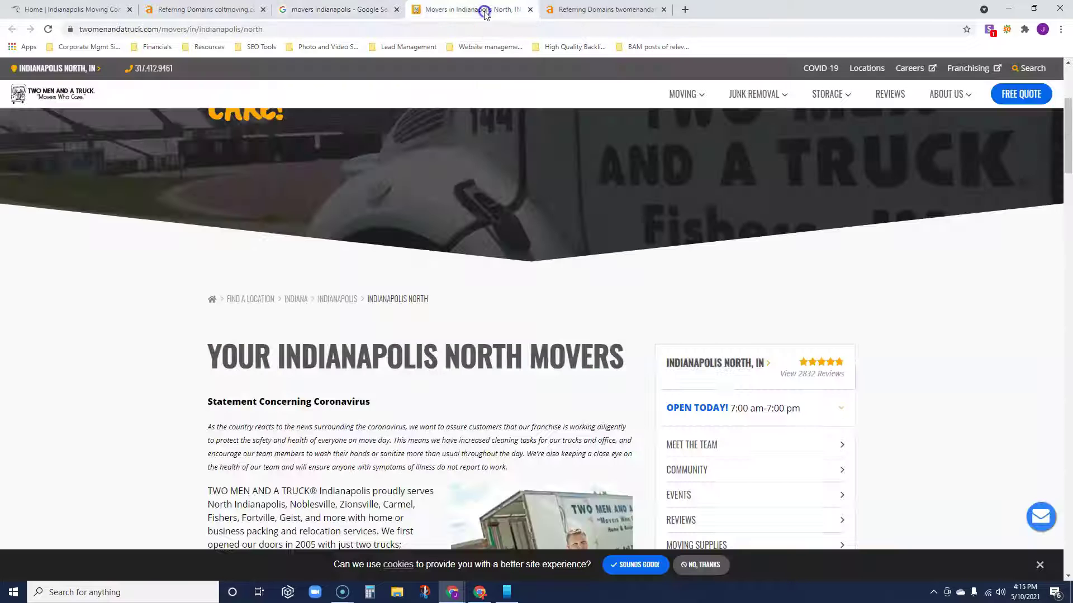
scroll(390, 209, up, 3)
scroll(352, 237, up, 2)
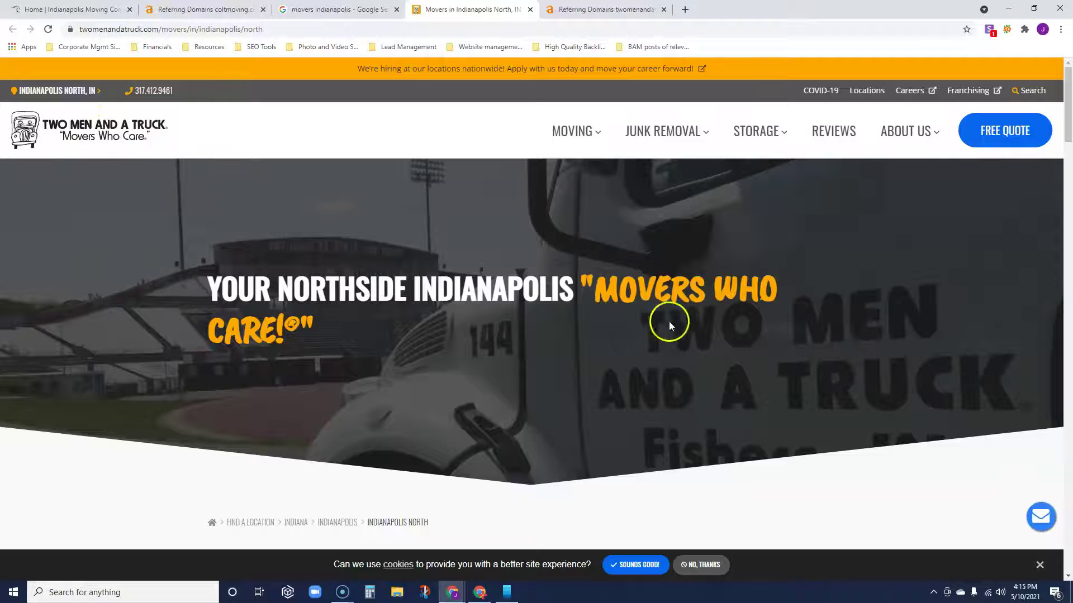
scroll(395, 220, down, 4)
scroll(397, 240, down, 6)
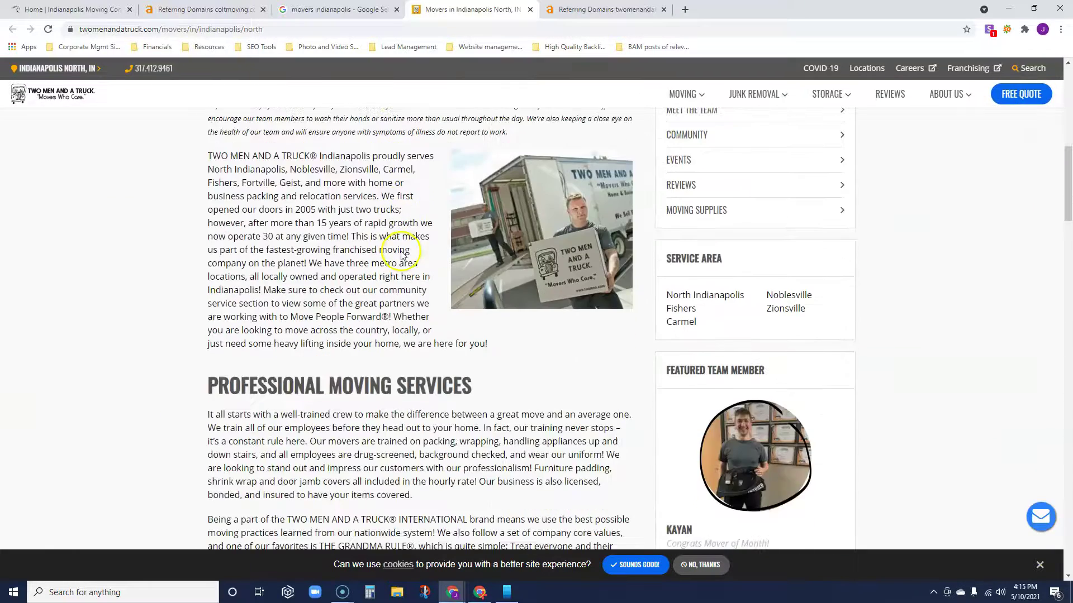
scroll(369, 267, down, 3)
scroll(426, 283, down, 15)
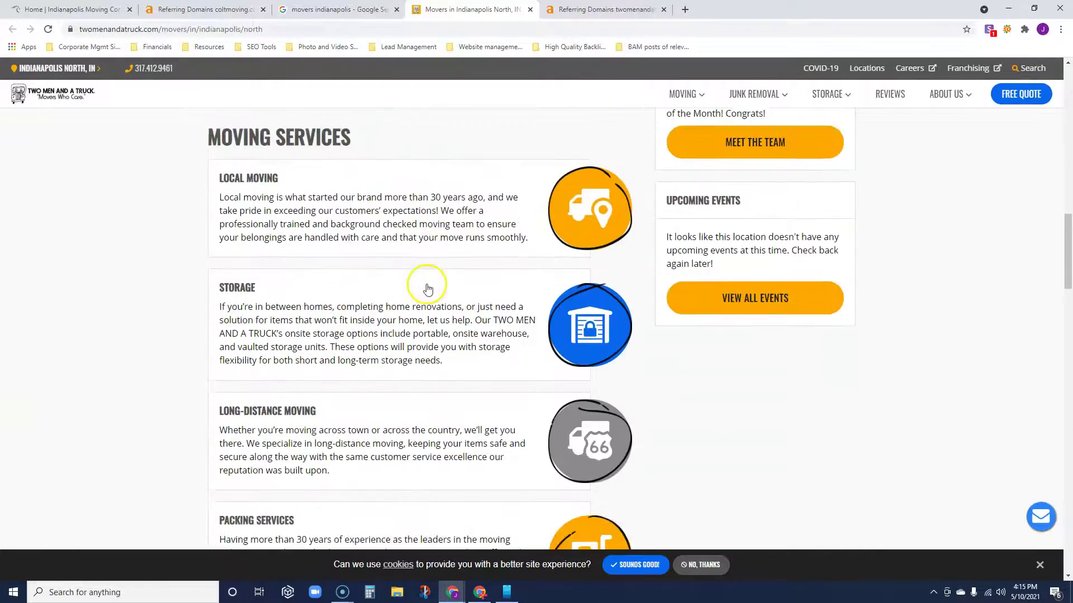
scroll(427, 290, down, 11)
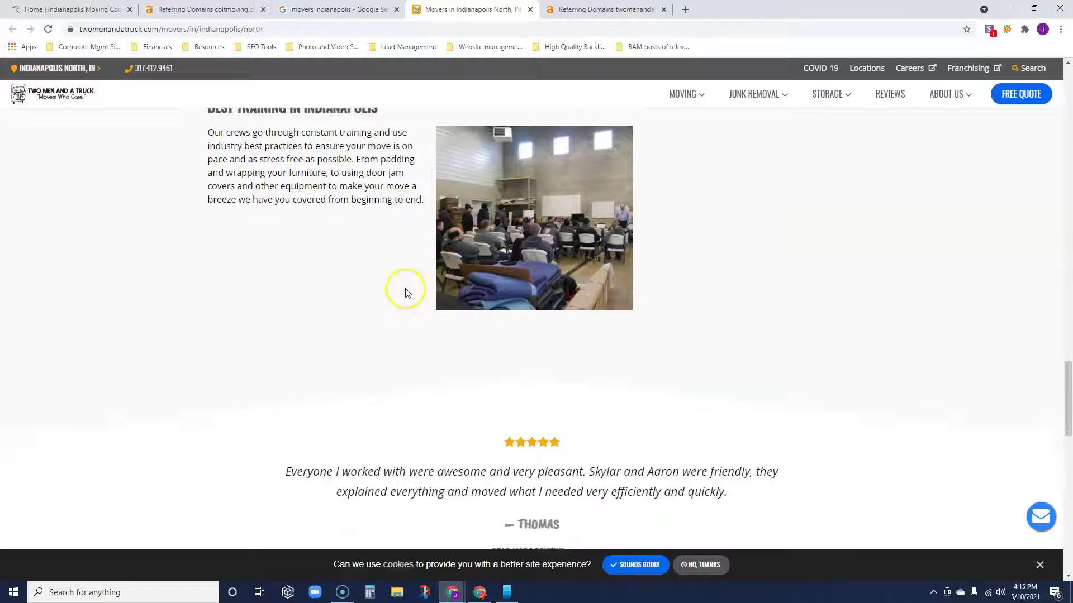
scroll(409, 358, up, 3)
scroll(409, 358, up, 18)
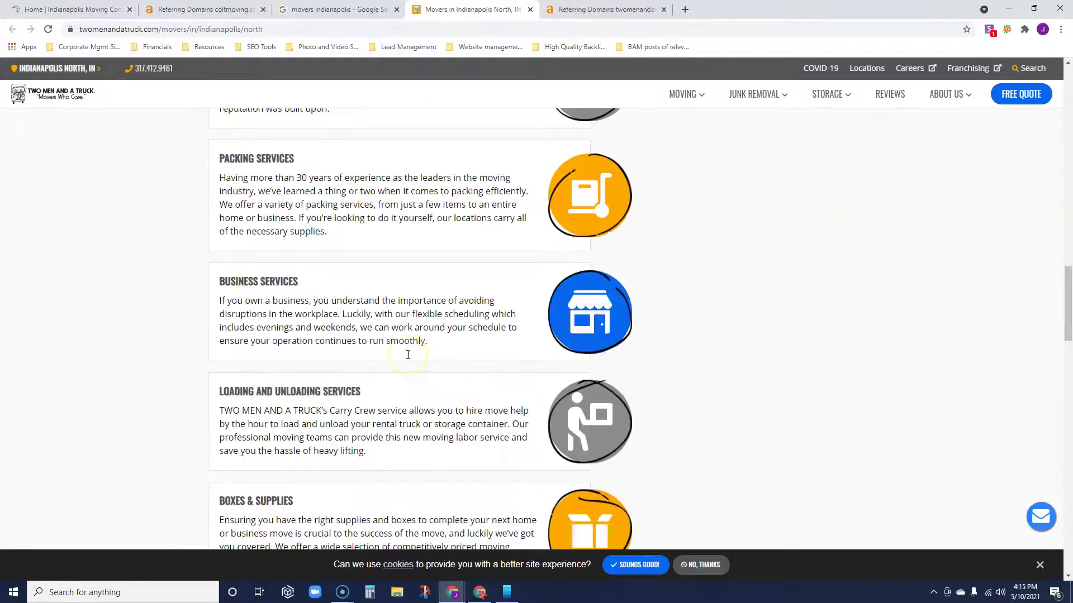
scroll(407, 354, up, 10)
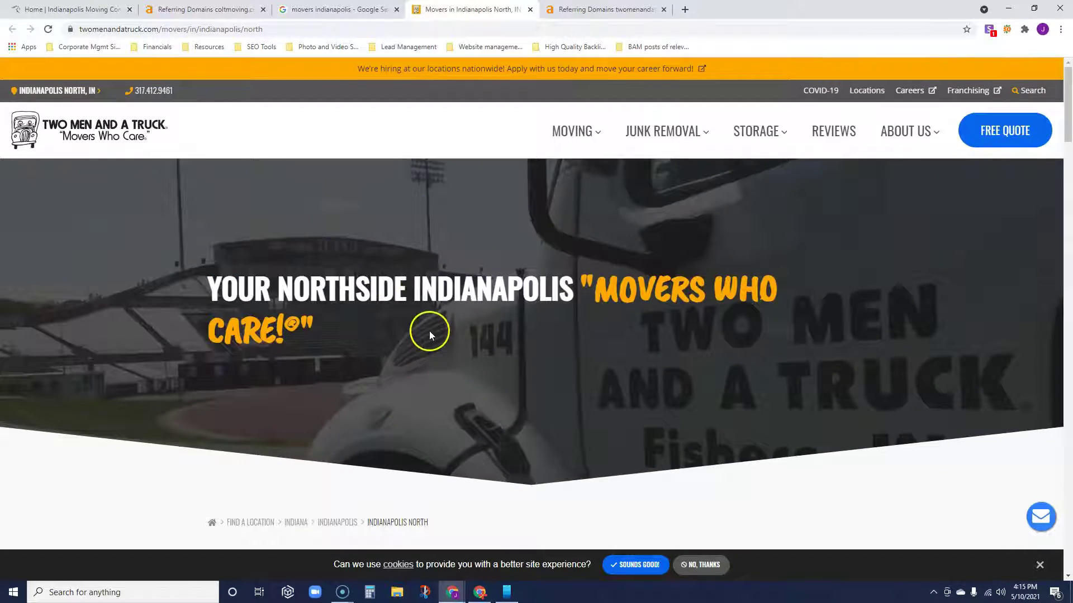
Look over the Two Men and a Truck page once more, from its moving services to the training section, to judge its content depth.
scroll(392, 335, down, 14)
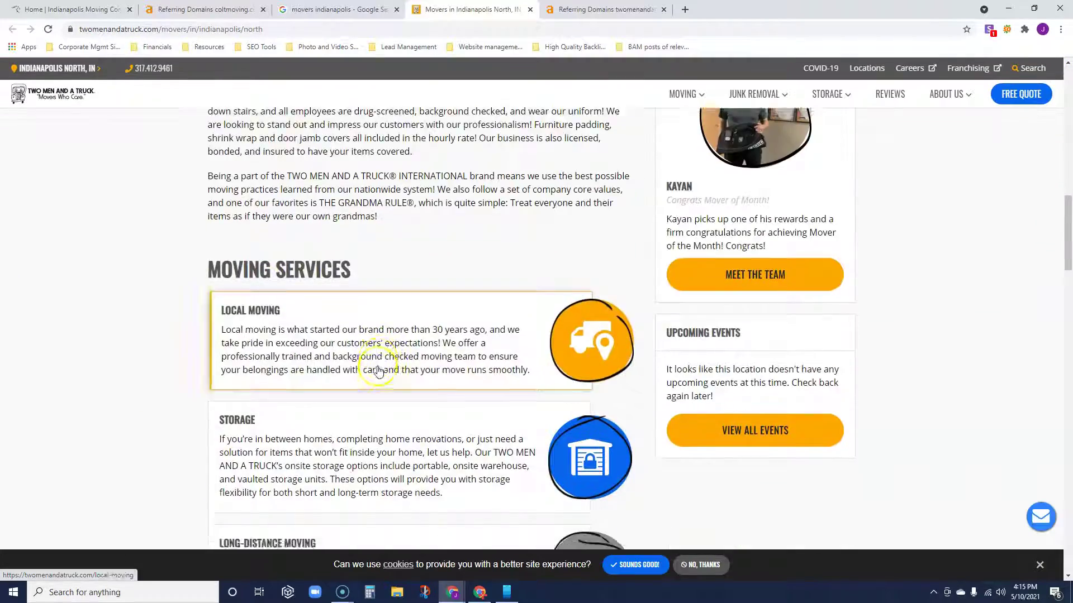
scroll(365, 378, down, 15)
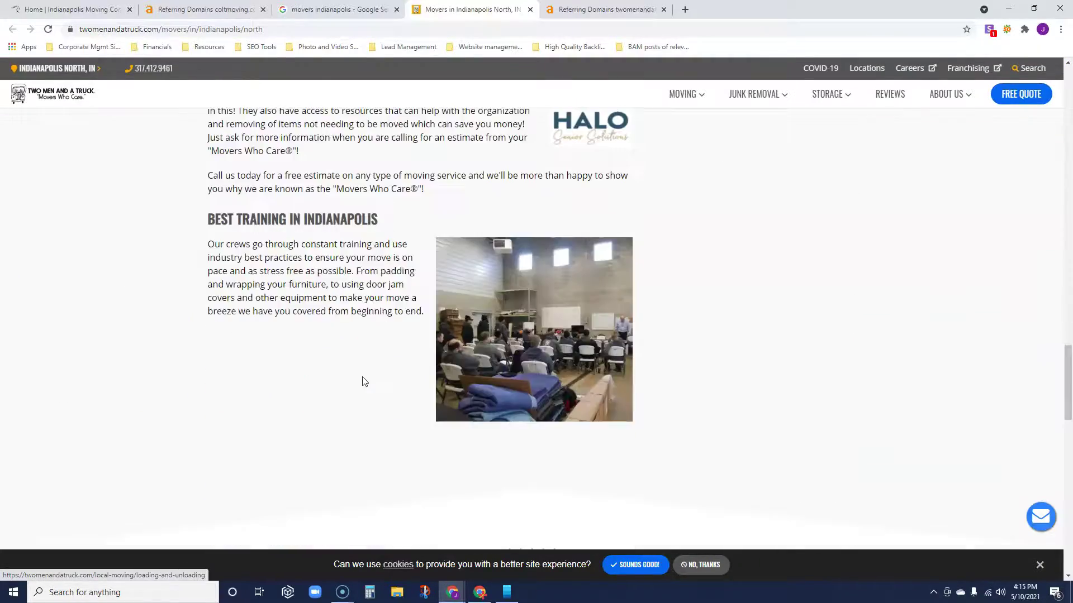
scroll(457, 378, up, 16)
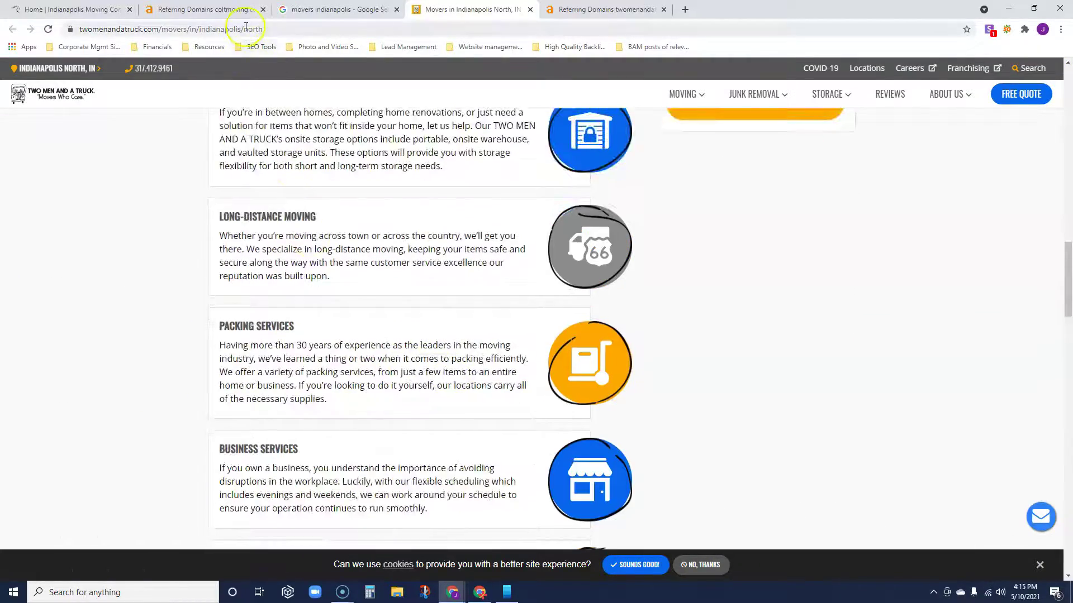
scroll(358, 368, up, 14)
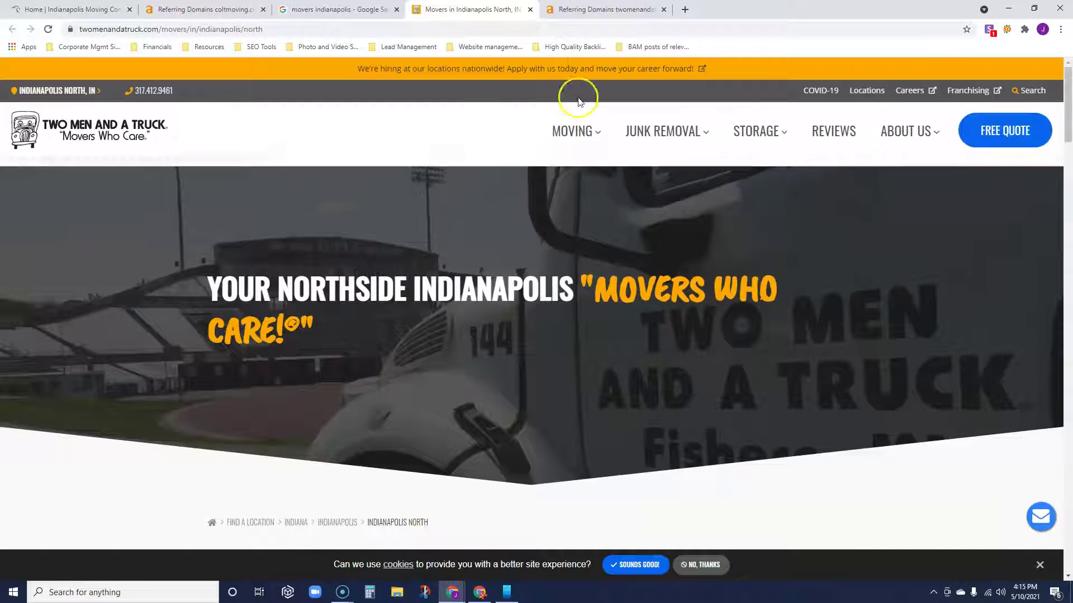
Switch to Ahrefs for the Two Men and a Truck Indianapolis North page and examine its overview metrics and dofollow referring domains.
click(574, 12)
click(39, 124)
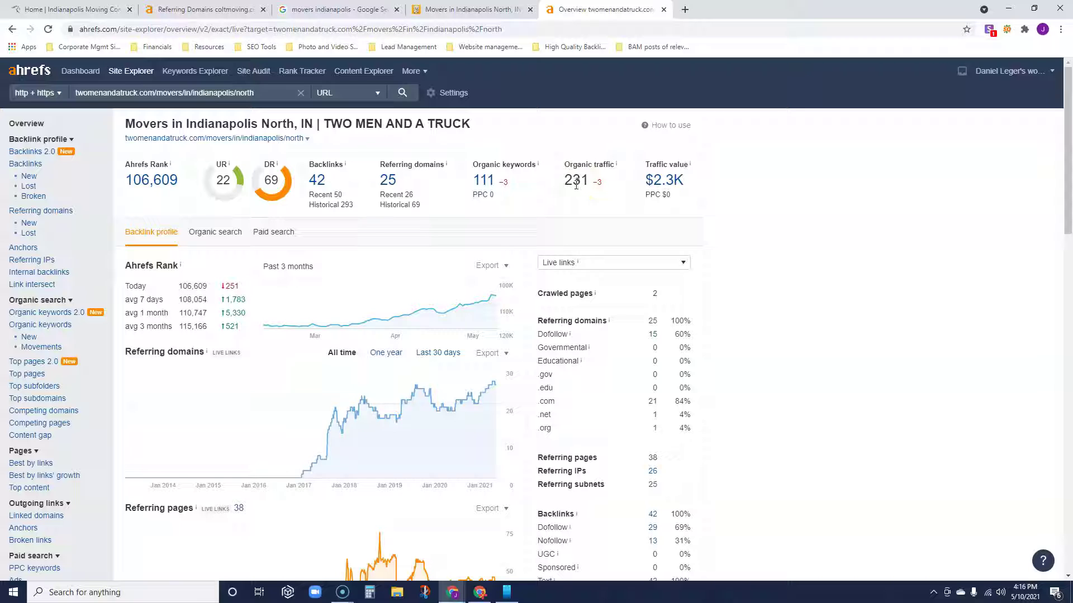
click(654, 338)
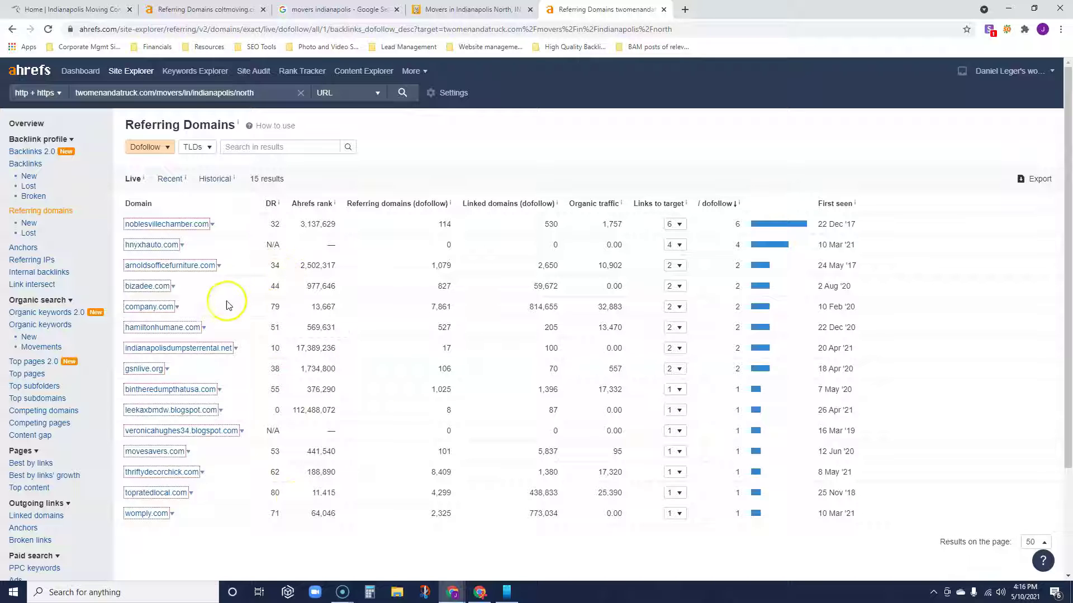
Return to the competitor page's Ahrefs overview and examine its organic traffic, traffic value and referring-domain growth.
click(22, 123)
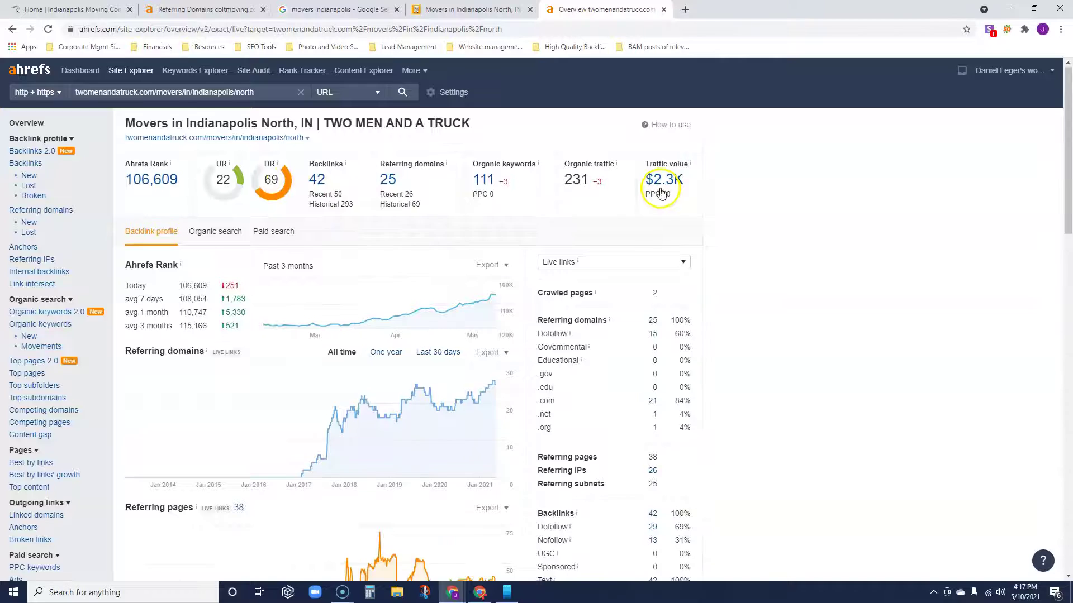
scroll(453, 212, down, 4)
scroll(449, 218, up, 4)
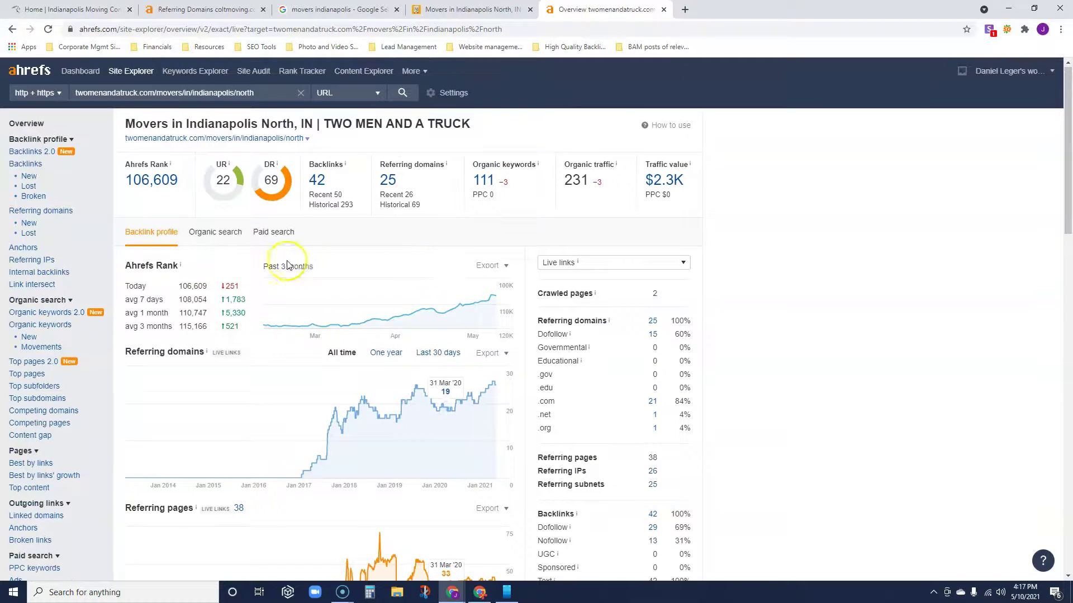
Switch to the Google results for "movers indianapolis" and examine the ratings and review counts of the map listings.
click(342, 10)
scroll(198, 280, up, 6)
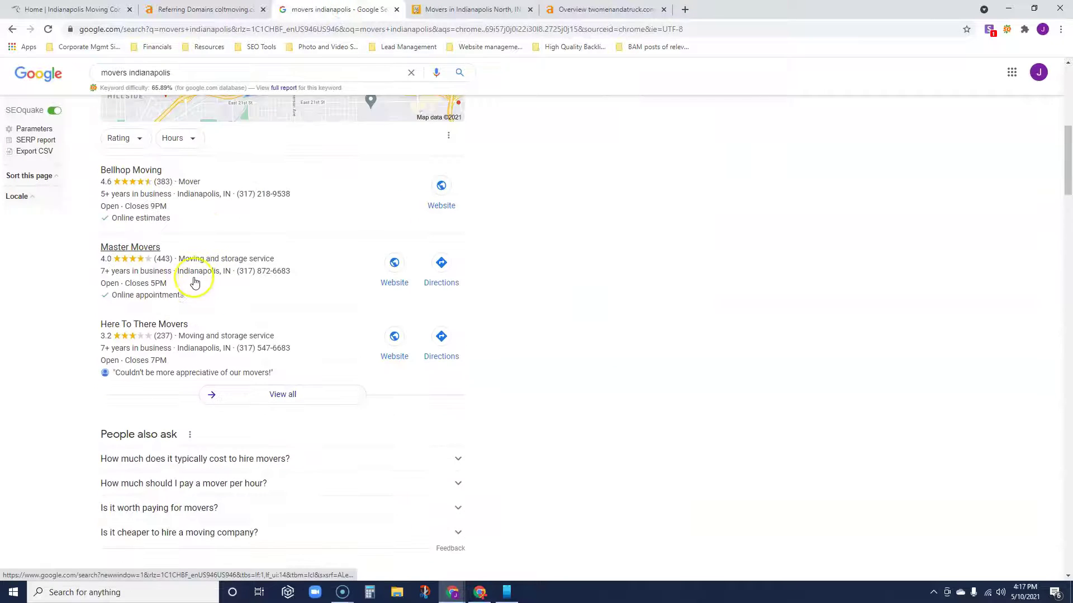
scroll(156, 282, up, 1)
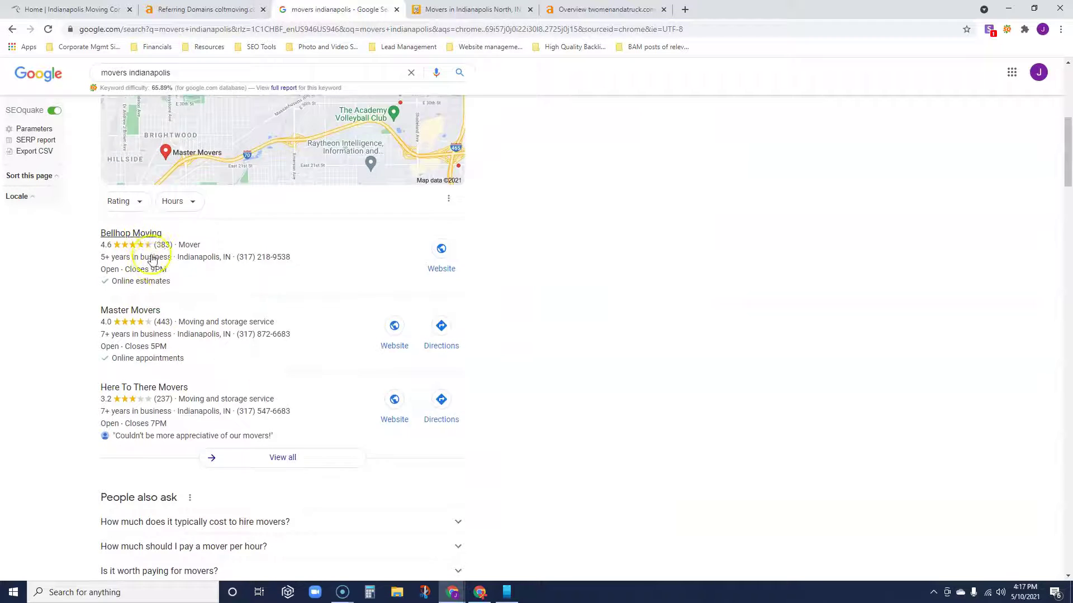
scroll(152, 259, up, 1)
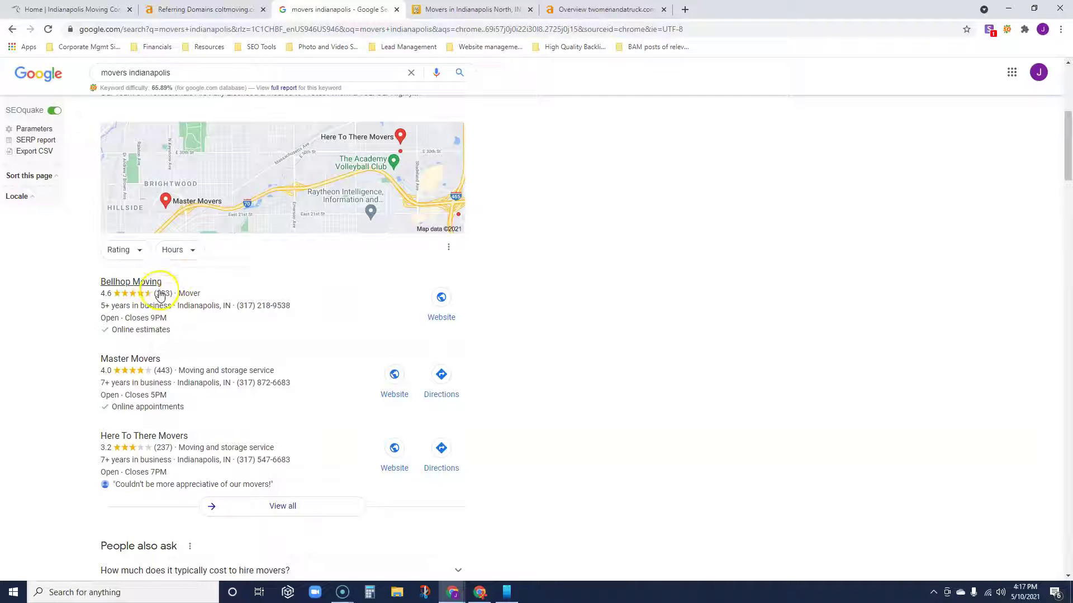
Switch to the Two Men and a Truck page and check the file name offered when saving the "Best Training in Indianapolis" photo, without saving it.
click(456, 10)
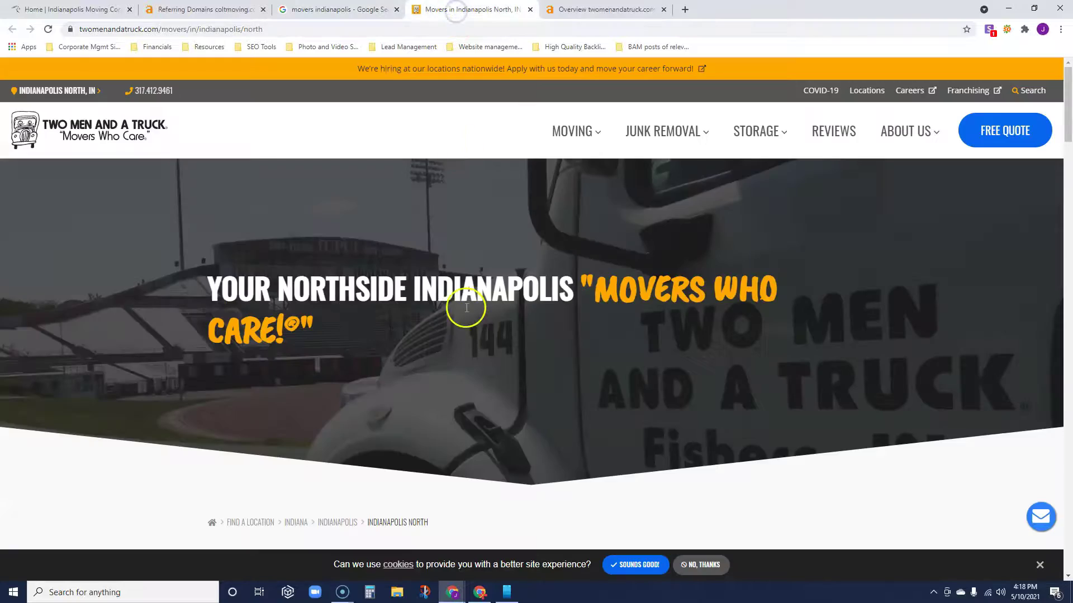
scroll(466, 307, down, 15)
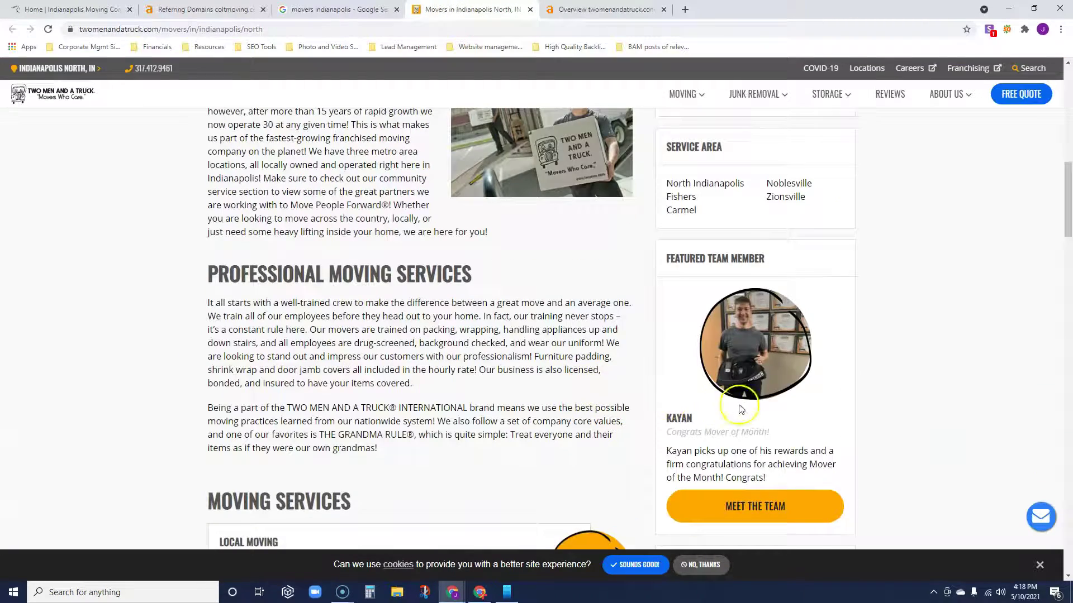
right_click(754, 332)
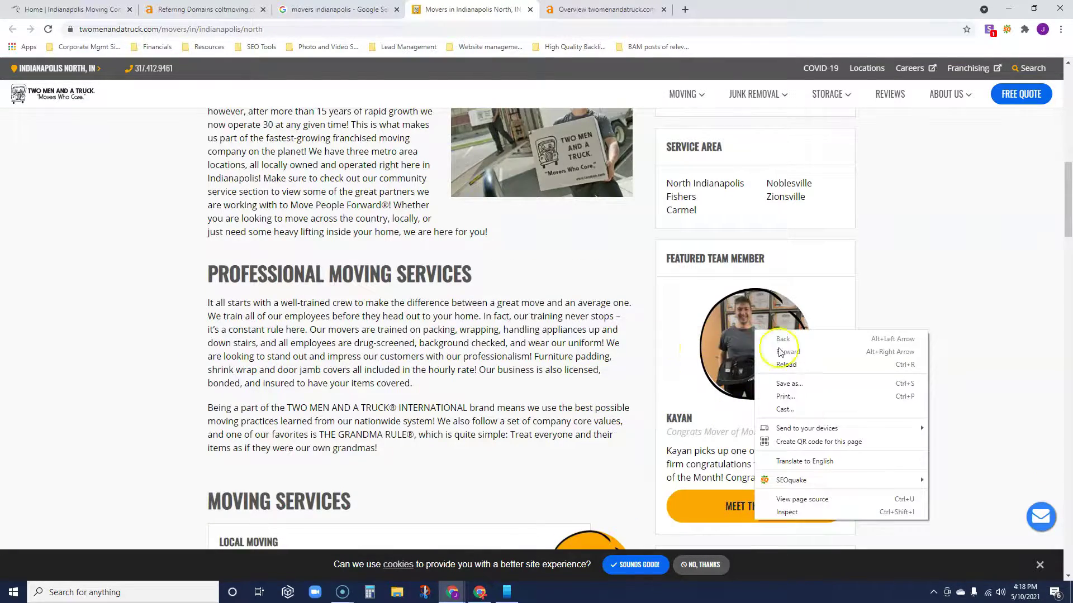
scroll(559, 349, down, 20)
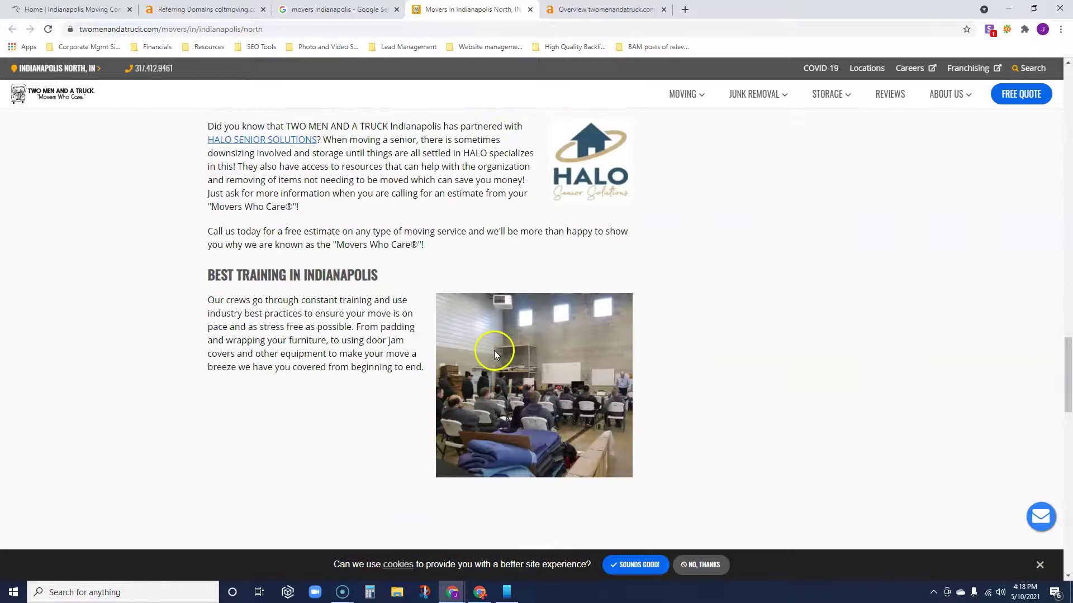
right_click(558, 379)
click(578, 397)
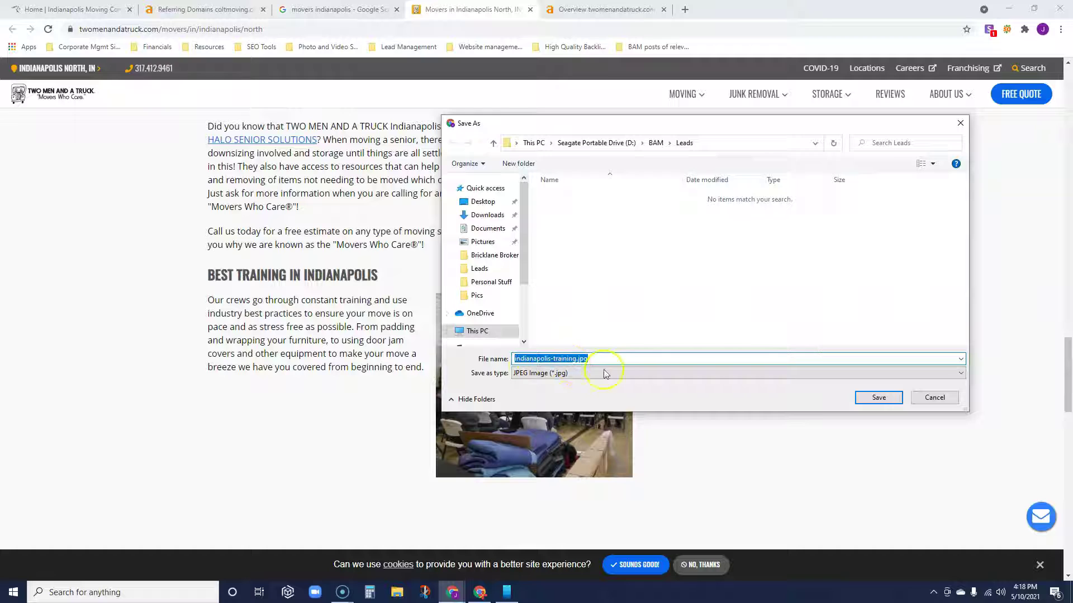
click(928, 400)
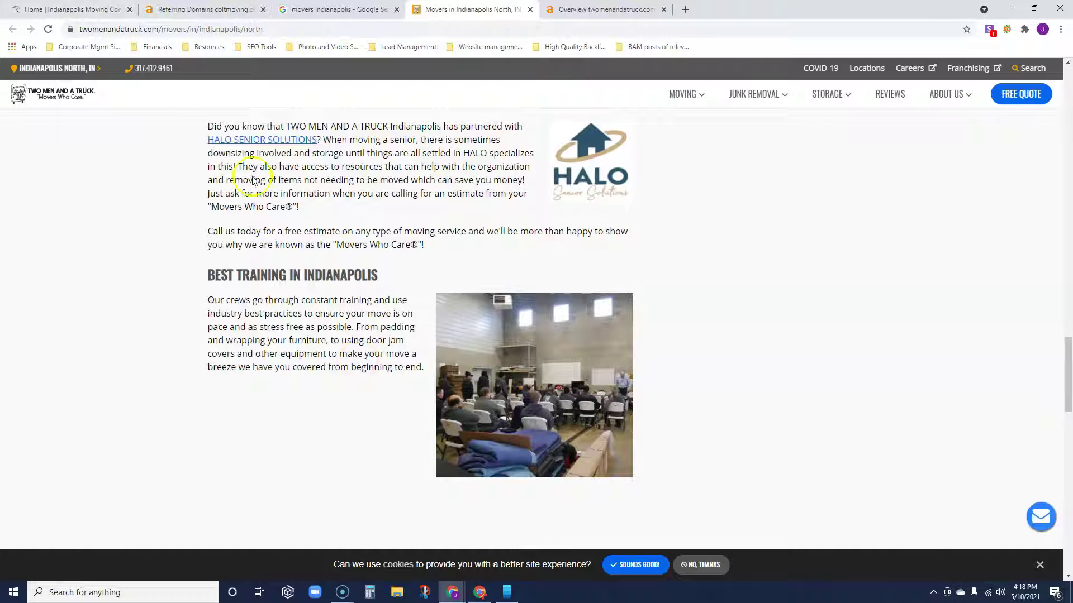
Go back to the "movers indianapolis" Google results to look at the local map pack again.
click(314, 10)
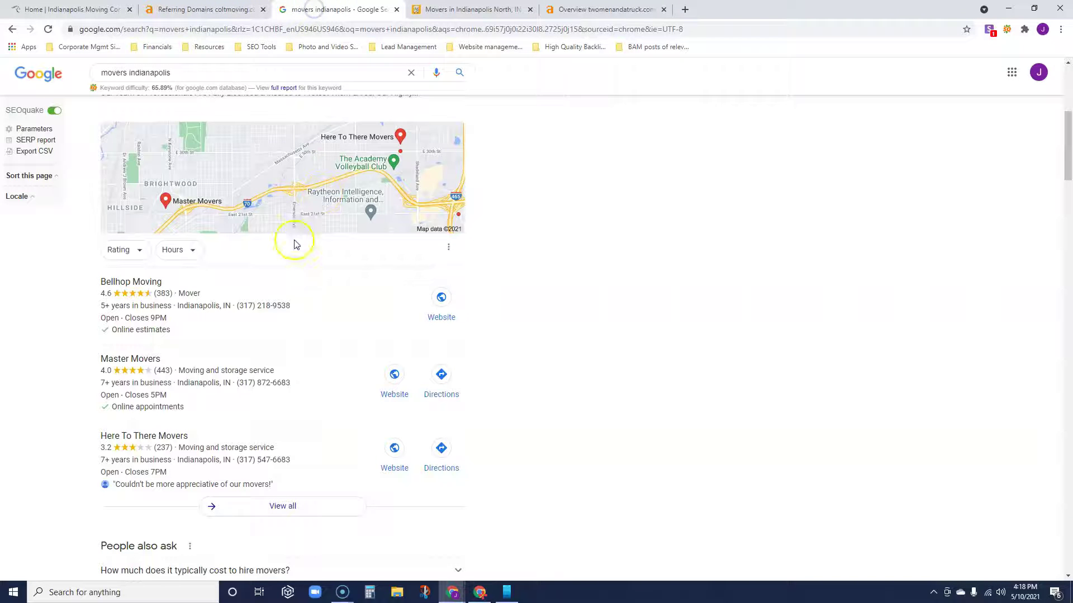